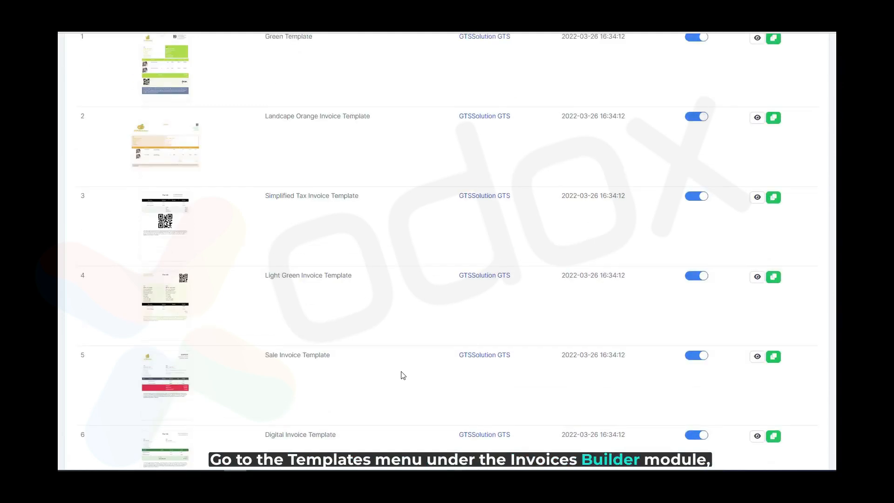
Preview the Green Template from the templates list and close the preview.
left_click(181, 203)
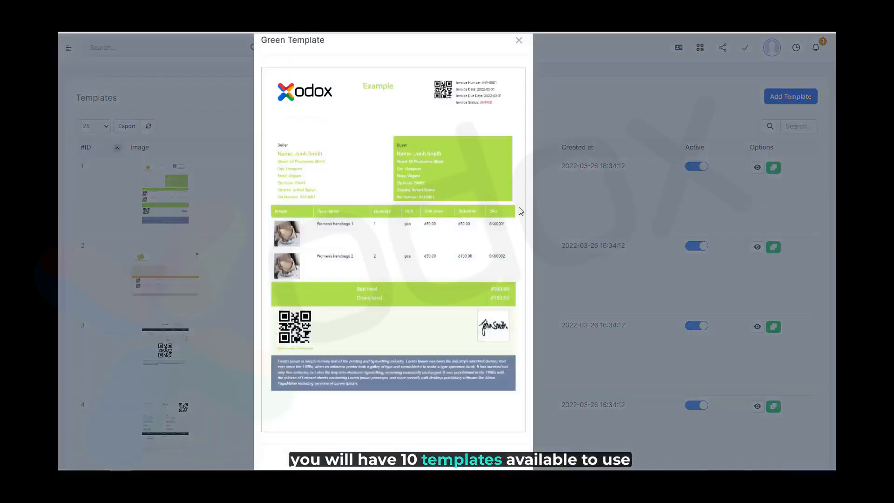
scroll(466, 409, "down", 2)
left_click(512, 442)
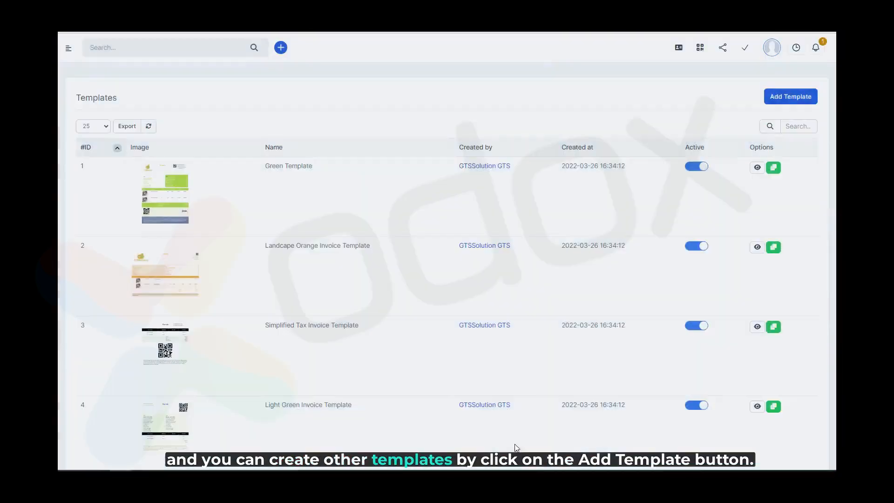
Start a new invoice template and look through its setting sections from General Setting down to Footer section.
left_click(810, 105)
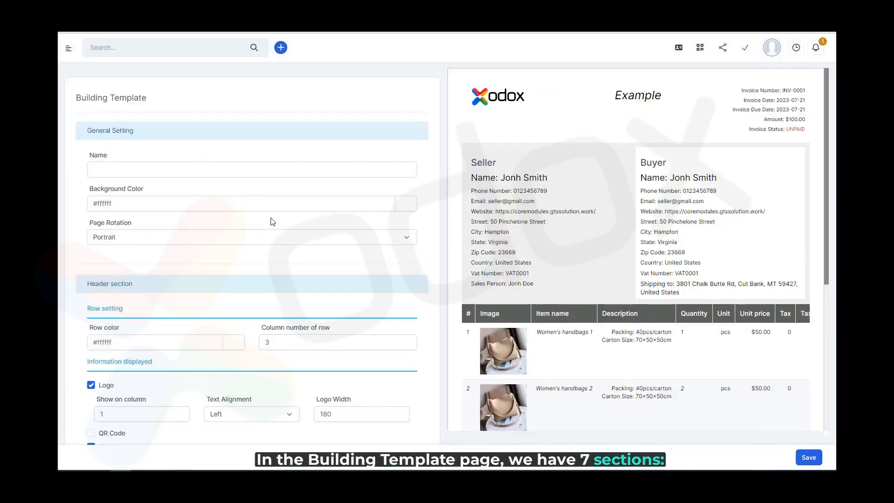
scroll(279, 220, "down", 5)
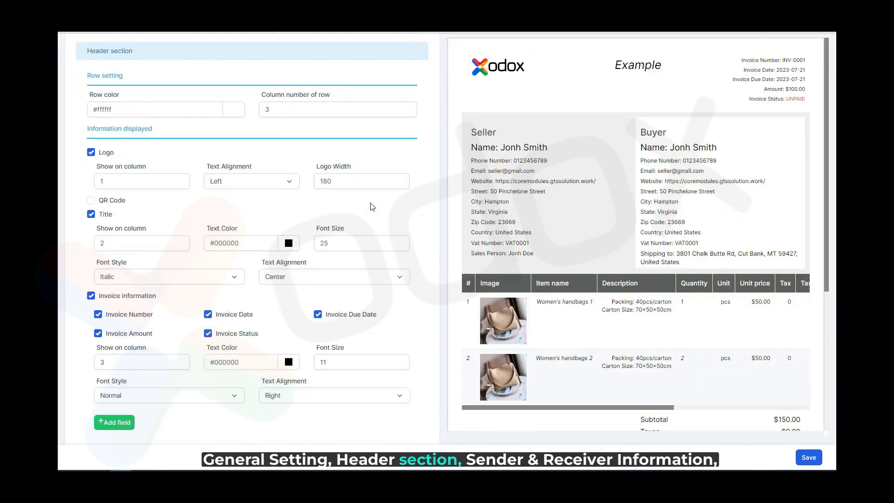
scroll(372, 207, "down", 5)
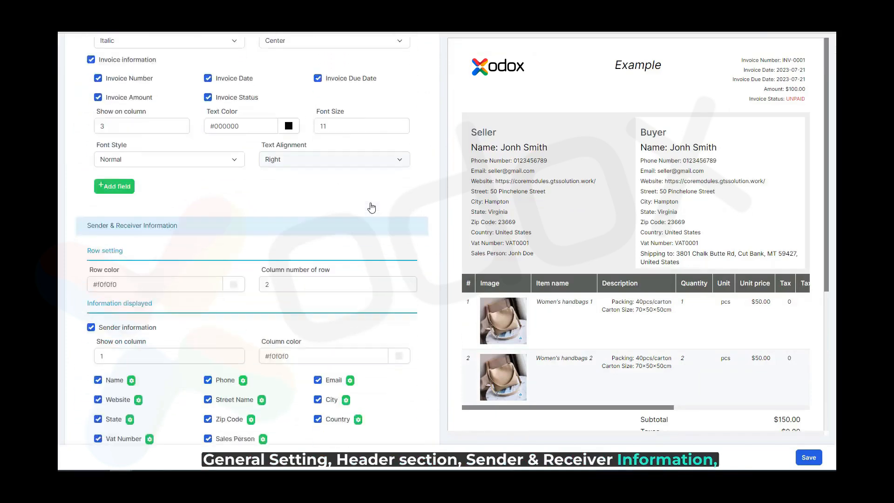
scroll(371, 208, "down", 10)
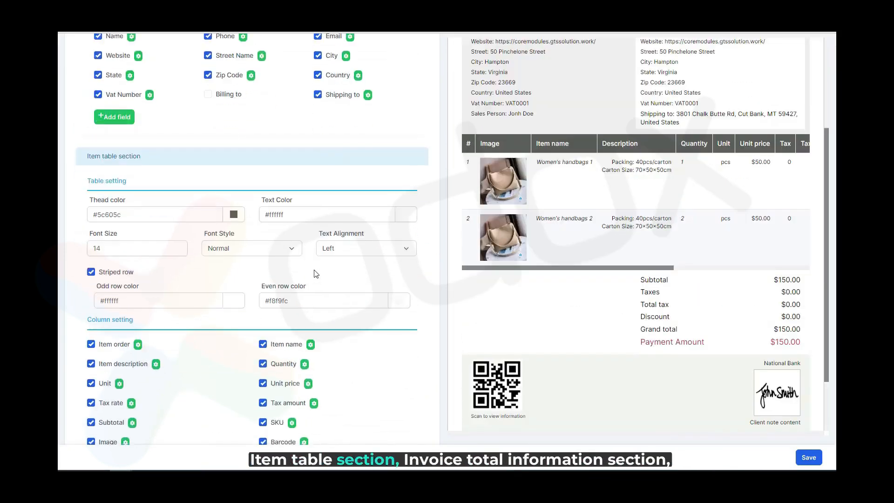
scroll(316, 274, "down", 8)
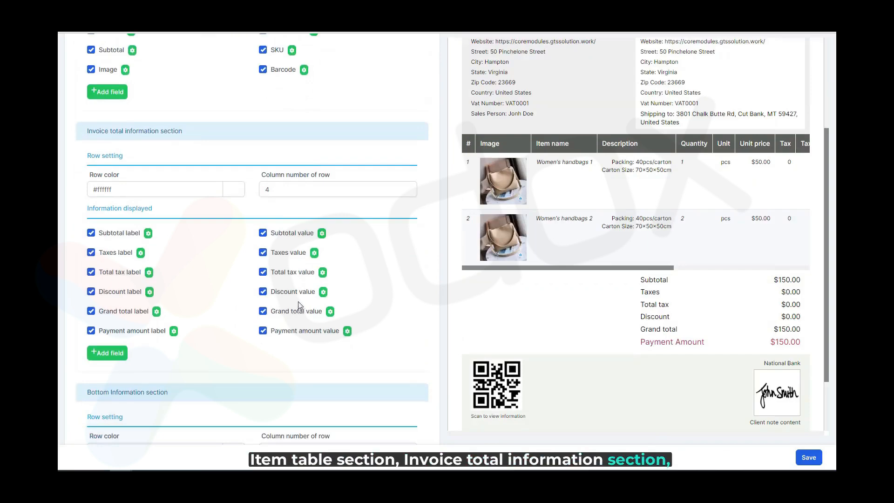
scroll(342, 338, "down", 7)
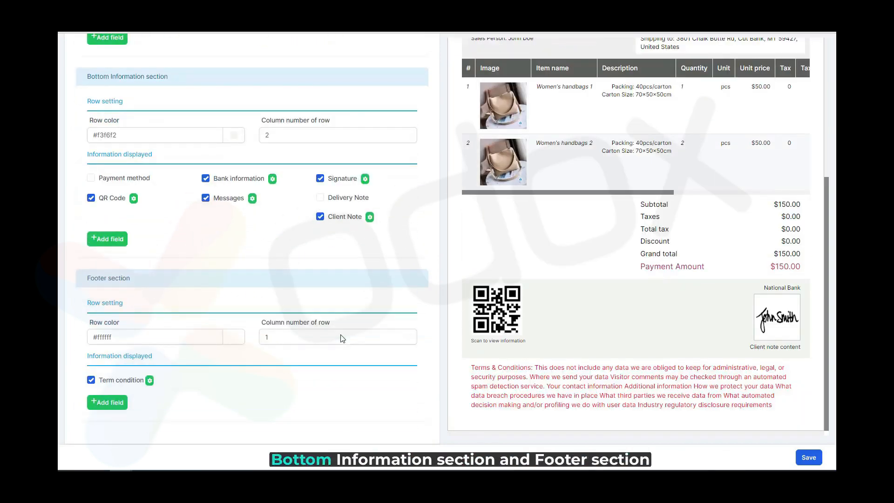
scroll(342, 337, "up", 20)
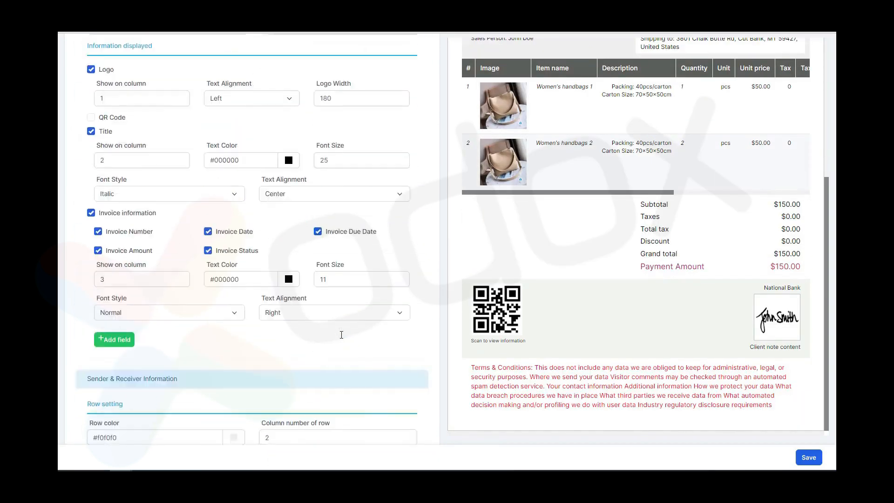
scroll(341, 334, "up", 8)
Name the template "Demo Template" and set its background color to light green #ddece3.
left_click(206, 174)
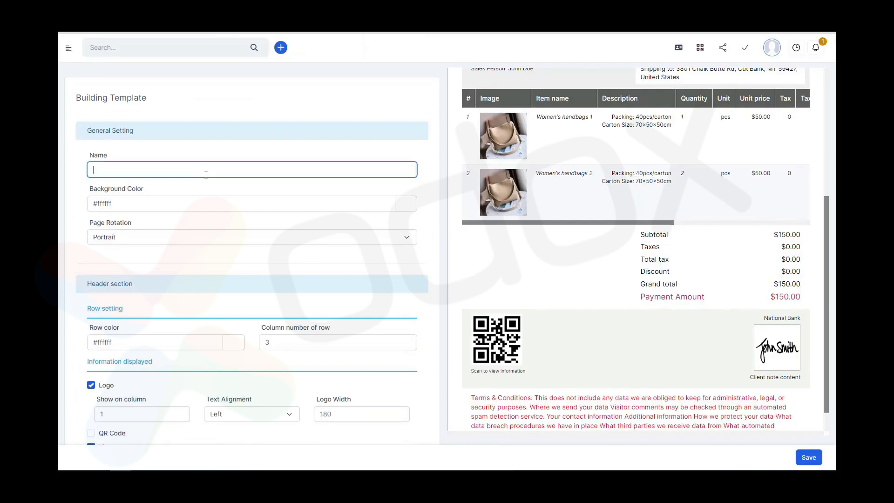
type("De")
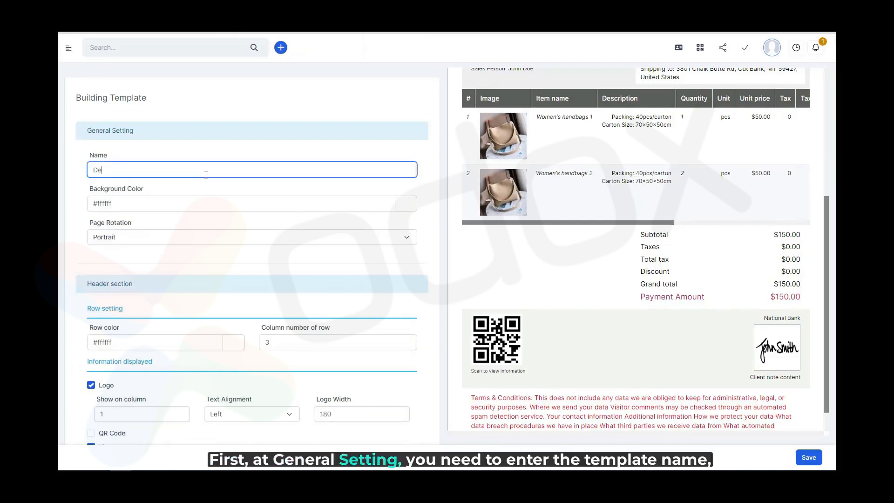
type("mo Template")
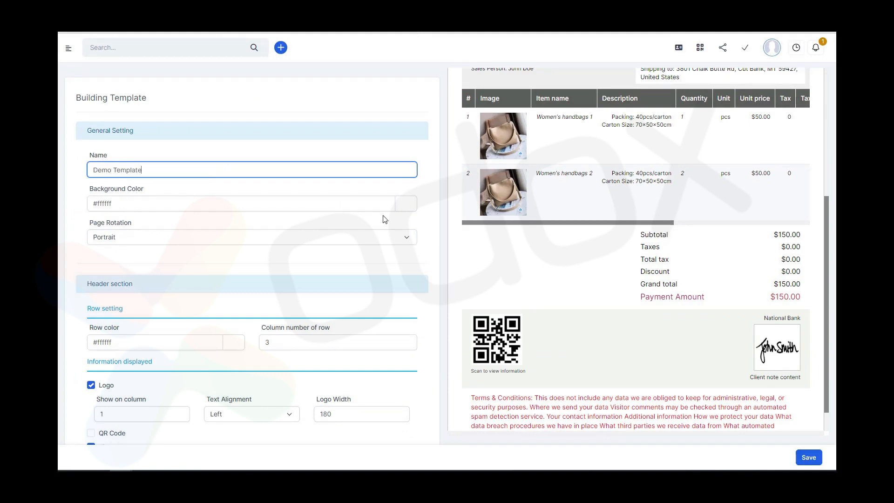
left_click(405, 204)
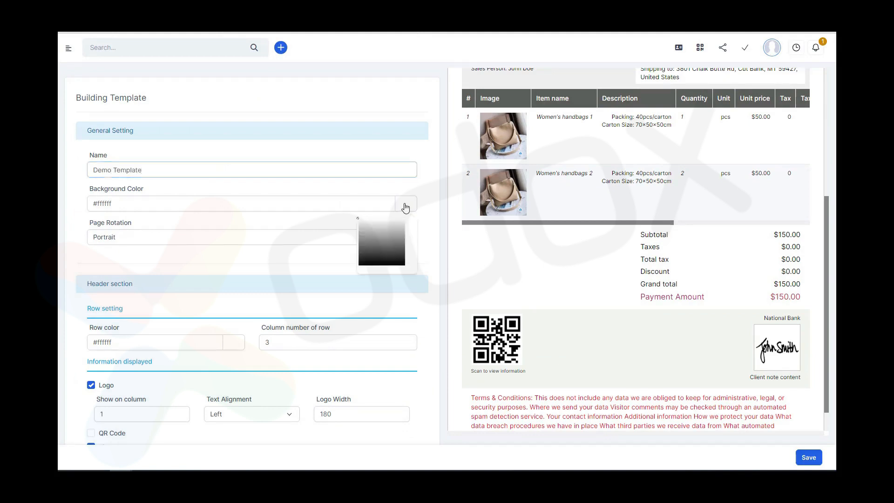
left_click(410, 245)
left_click(395, 222)
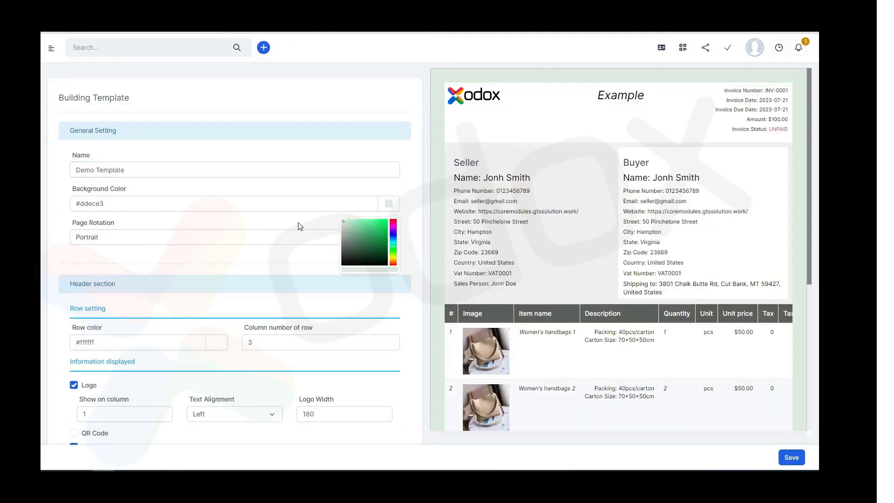
left_click(288, 223)
Try the Landscape page rotation, check the preview across its width, and return the rotation to Portrait.
left_click(287, 236)
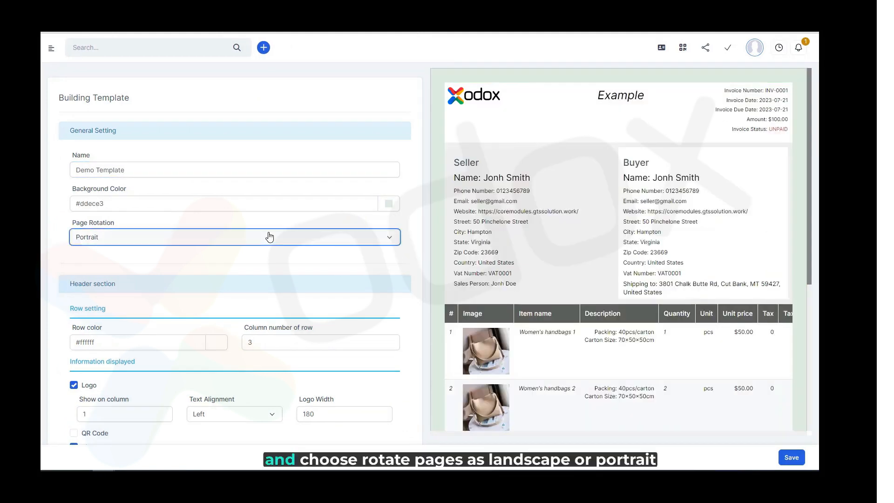
left_click(141, 316)
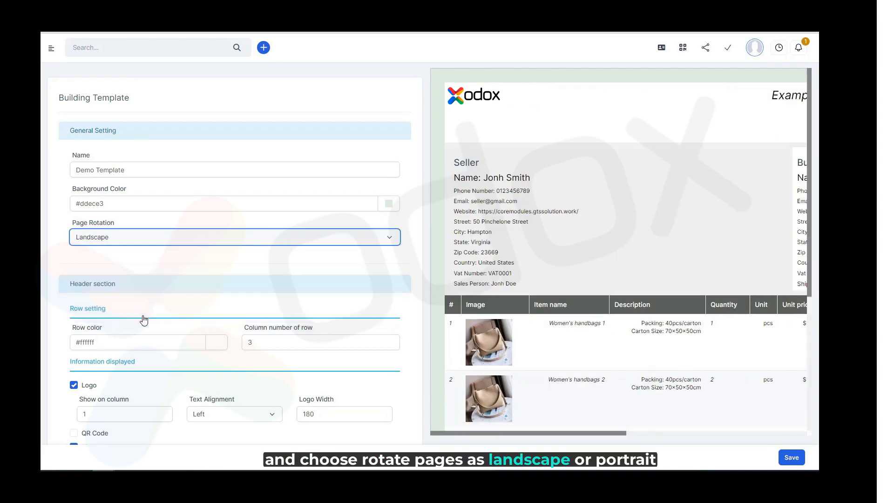
scroll(673, 255, "right", 8)
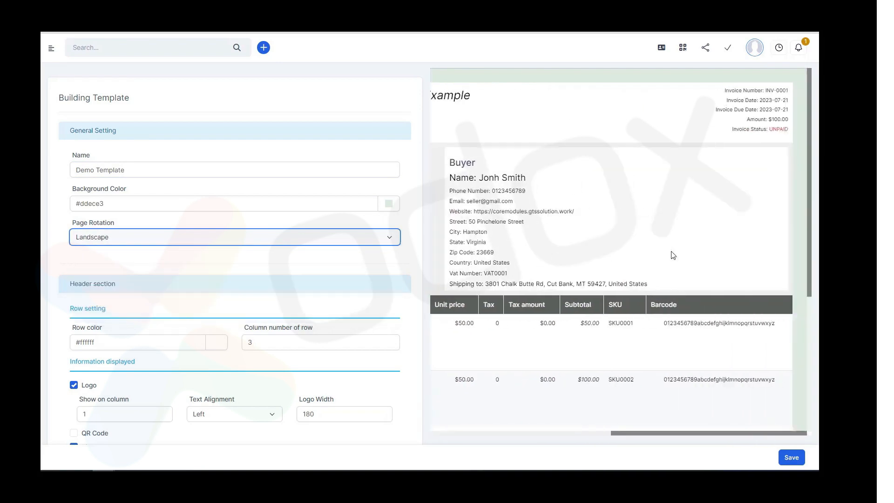
scroll(673, 255, "left", 8)
left_click(135, 245)
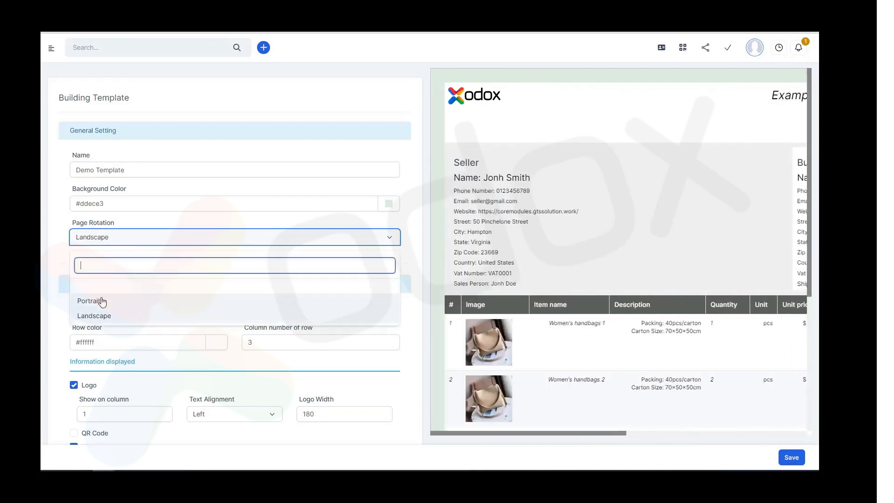
left_click(103, 303)
Set the Header section's row color to the very light green #f7fcf9.
scroll(187, 264, "down", 2)
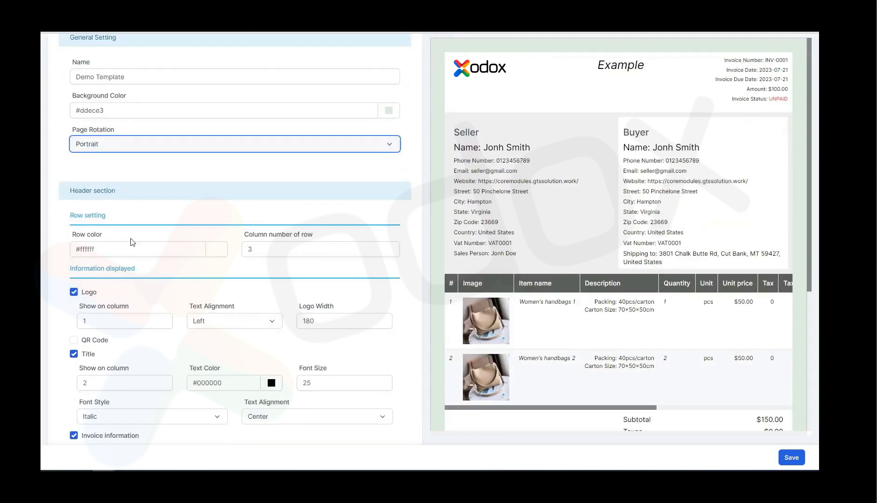
left_click(216, 249)
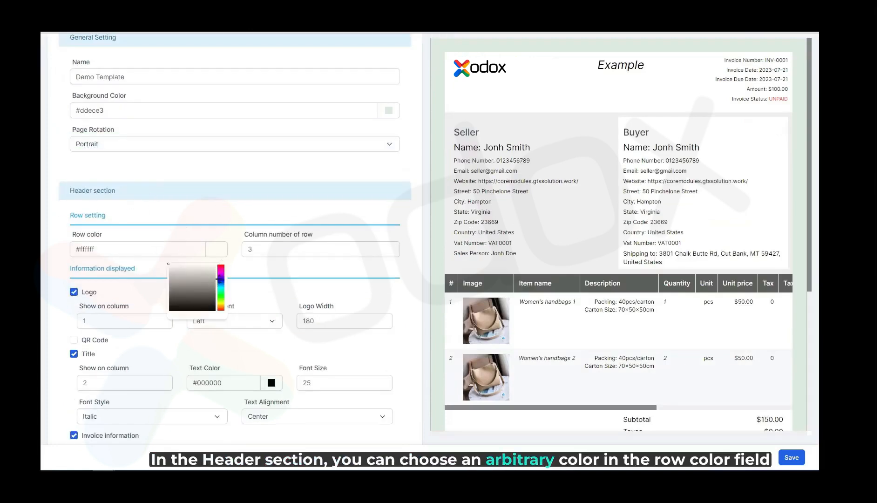
left_click_drag(220, 290, 221, 293)
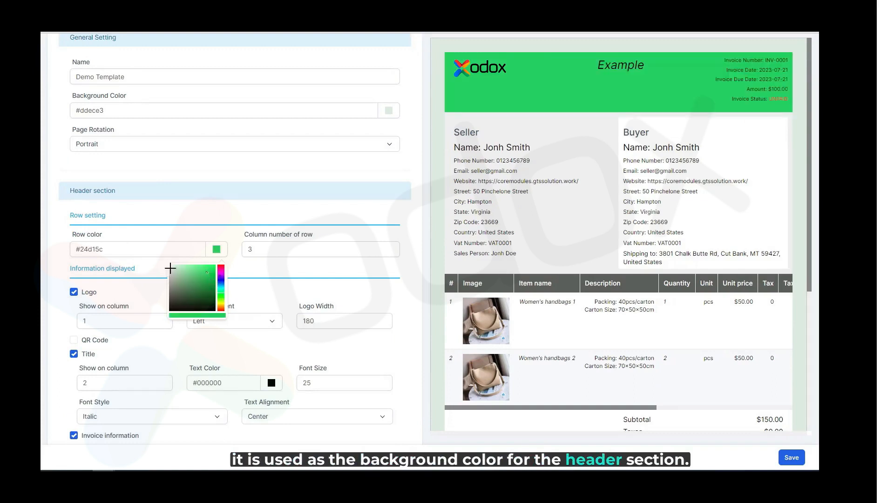
left_click(171, 268)
left_click(170, 265)
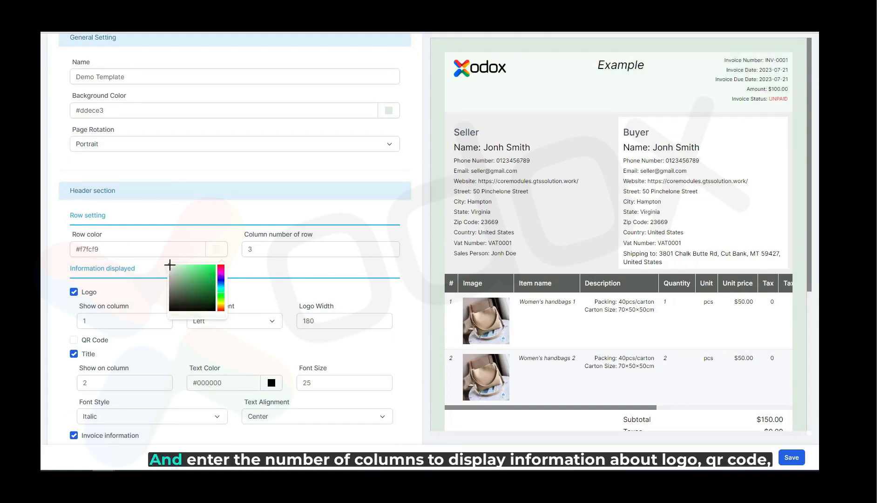
Set the Header section's column number of row to 4.
left_click(305, 250)
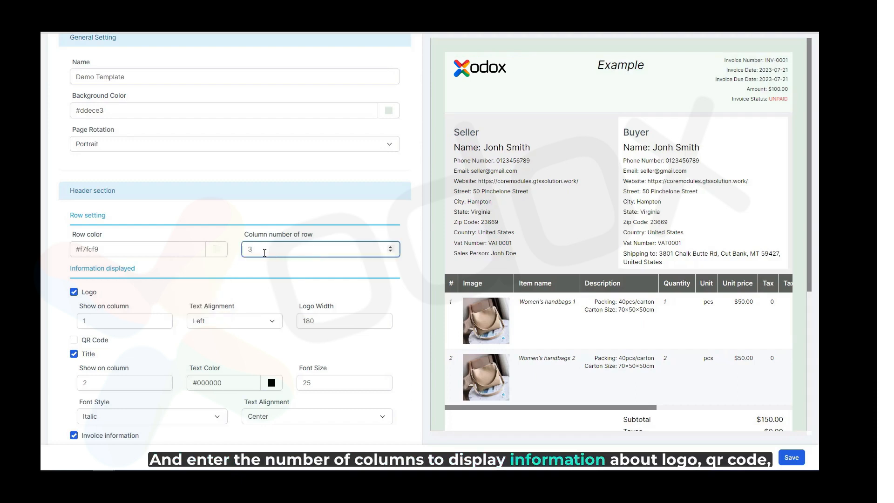
double_click(248, 250)
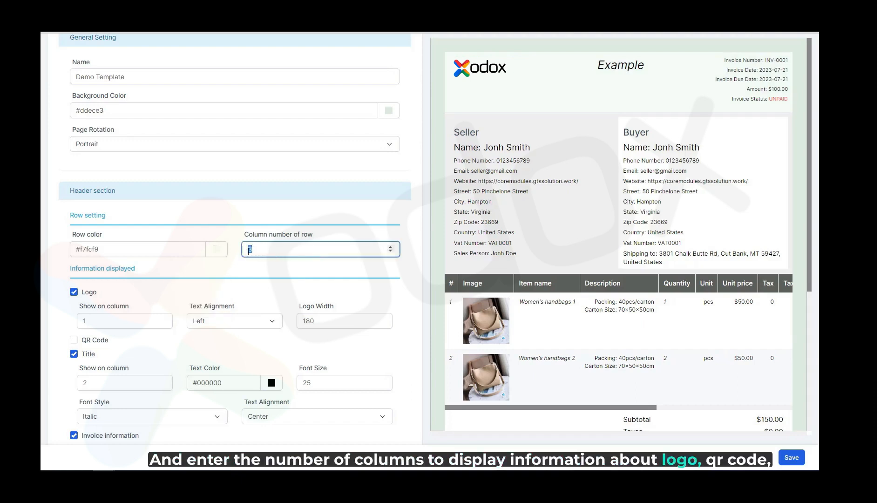
left_click(263, 269)
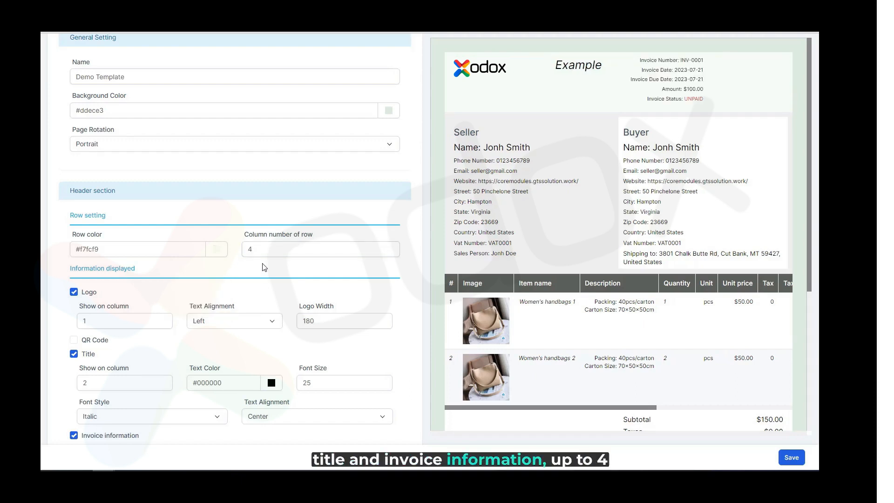
Hide the header's Logo and Title, then show the Title, QR Code and Logo.
scroll(263, 267, "down", 2)
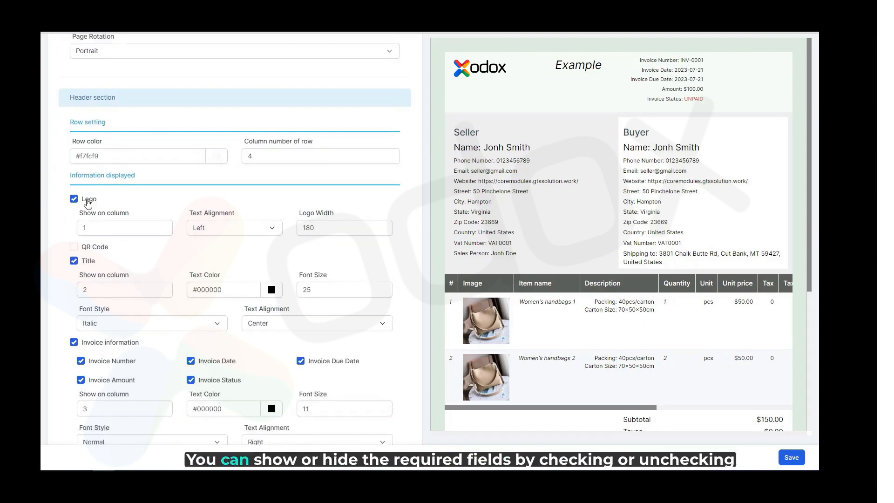
left_click(88, 201)
left_click(90, 228)
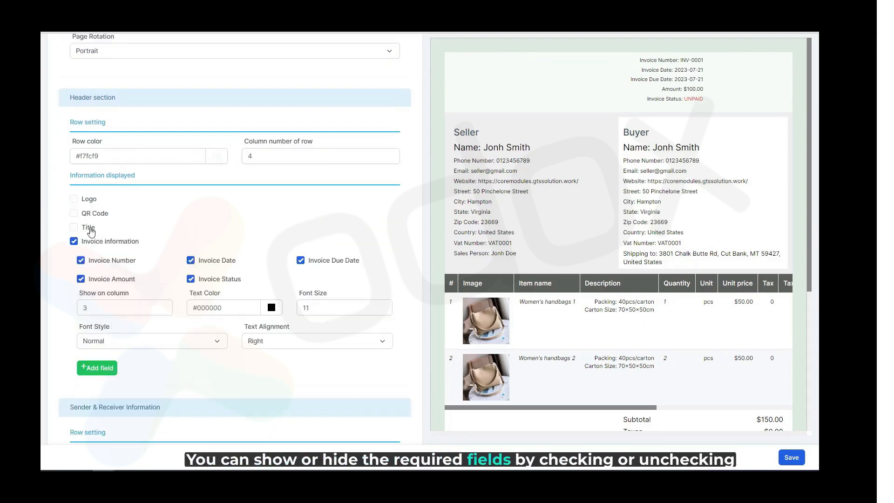
left_click(89, 228)
left_click(90, 212)
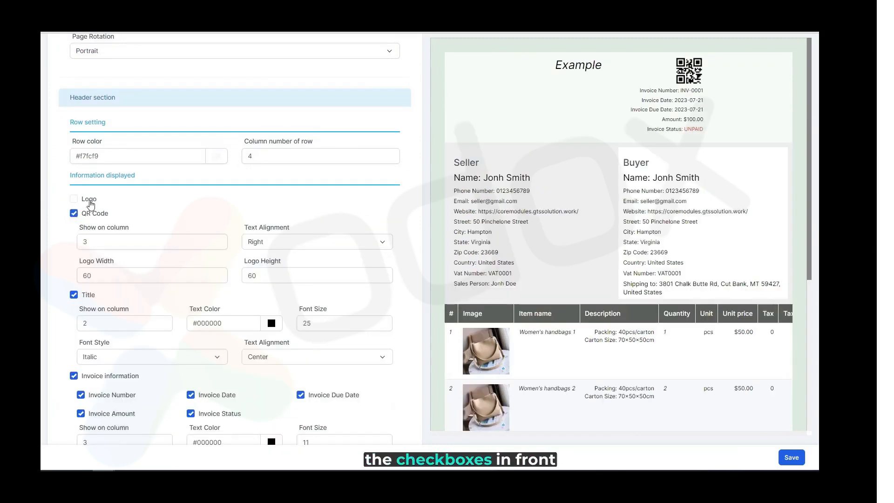
left_click(92, 204)
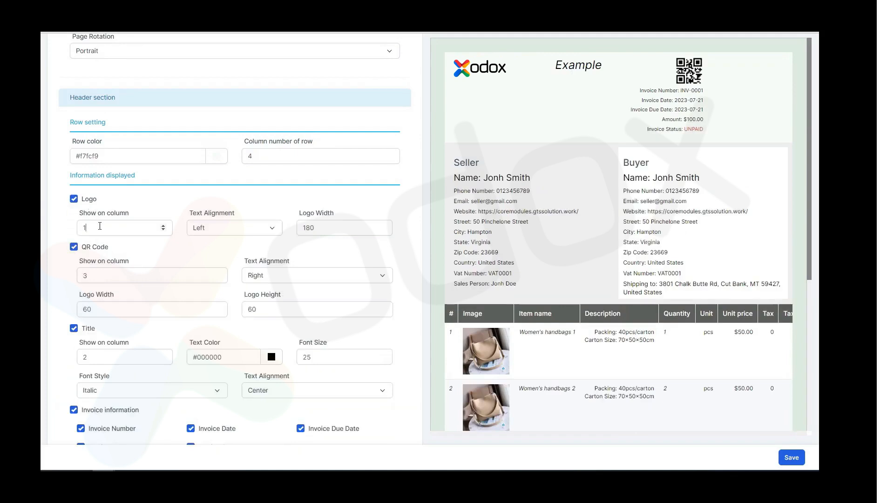
Place the header logo in column 3 and the invoice information in column 4.
left_click_drag(99, 226, 83, 226)
type("3")
left_click_drag(114, 335, 100, 335)
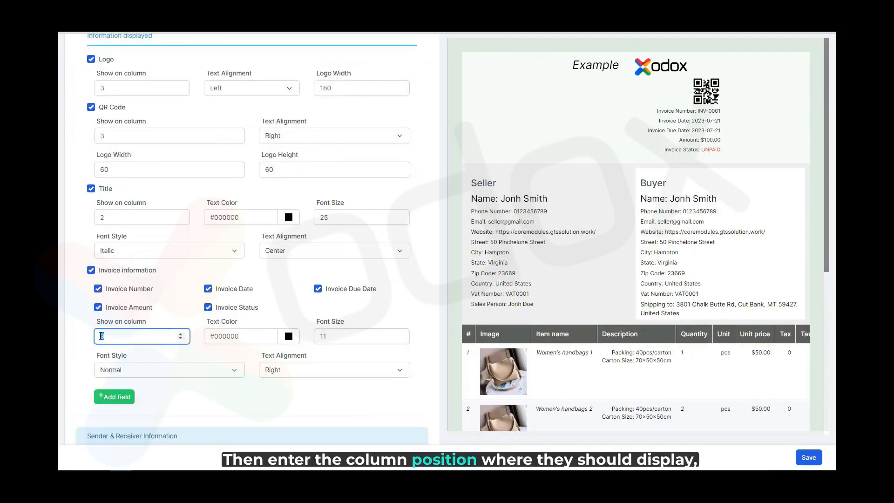
type("4")
Place the header's QR code in column 1.
left_click_drag(111, 228, 92, 234)
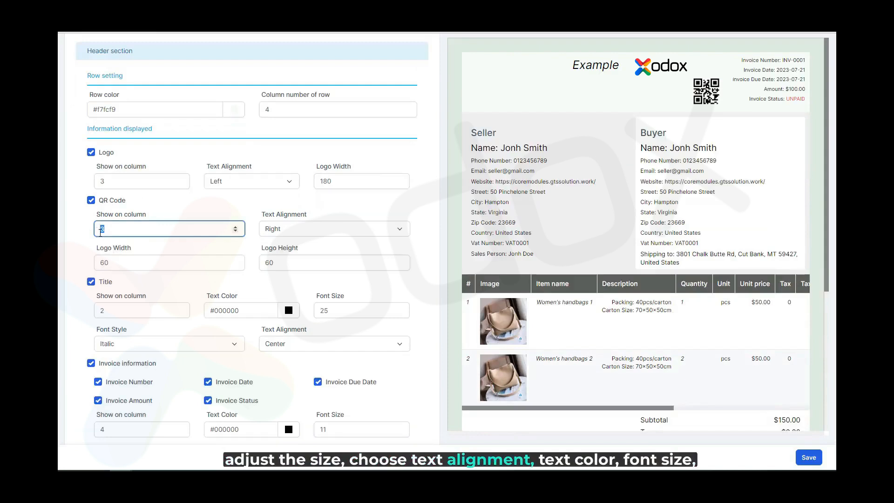
type("1")
left_click(170, 247)
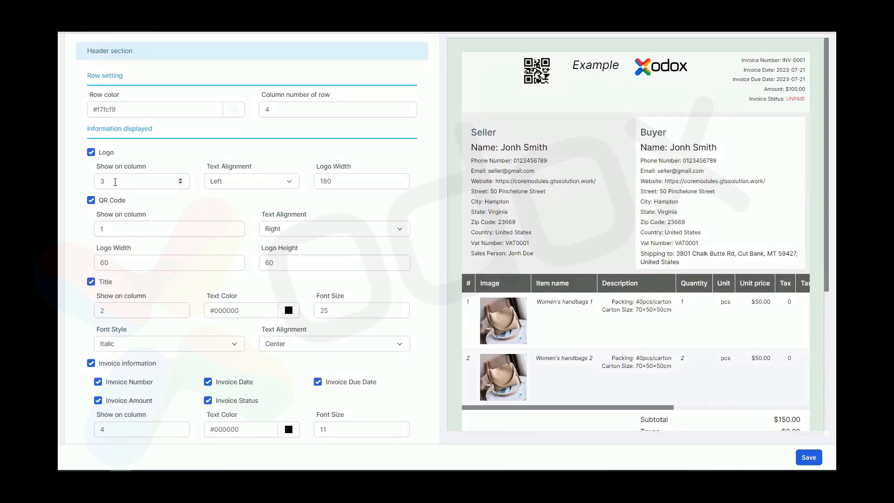
Move the header logo to column 1 and the QR code to column 3.
left_click_drag(115, 183, 96, 182)
type("1")
left_click(139, 245)
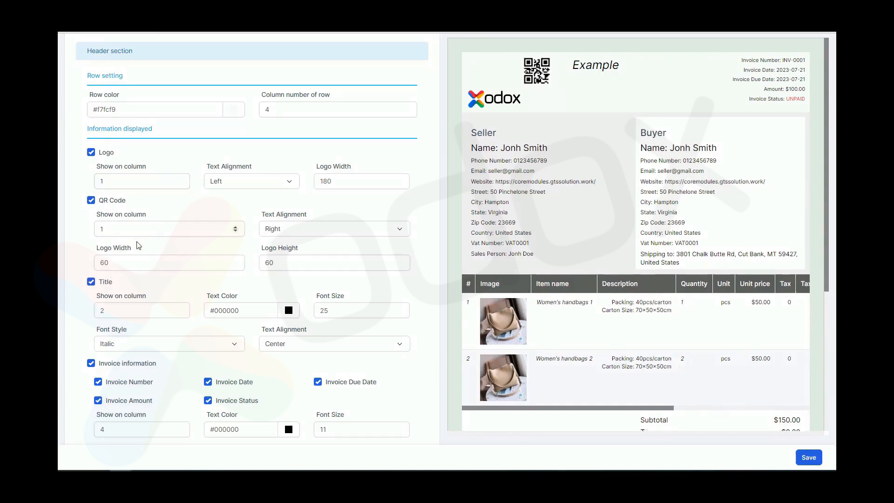
left_click_drag(102, 229, 94, 232)
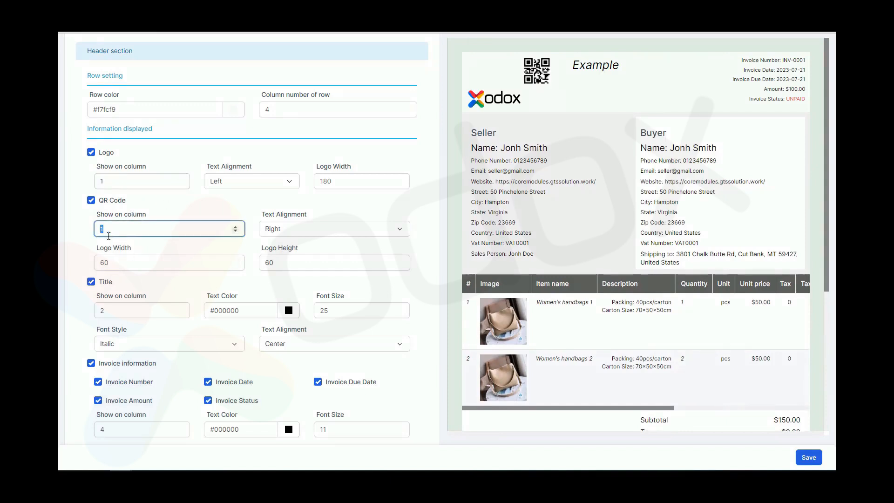
type("3")
left_click(184, 213)
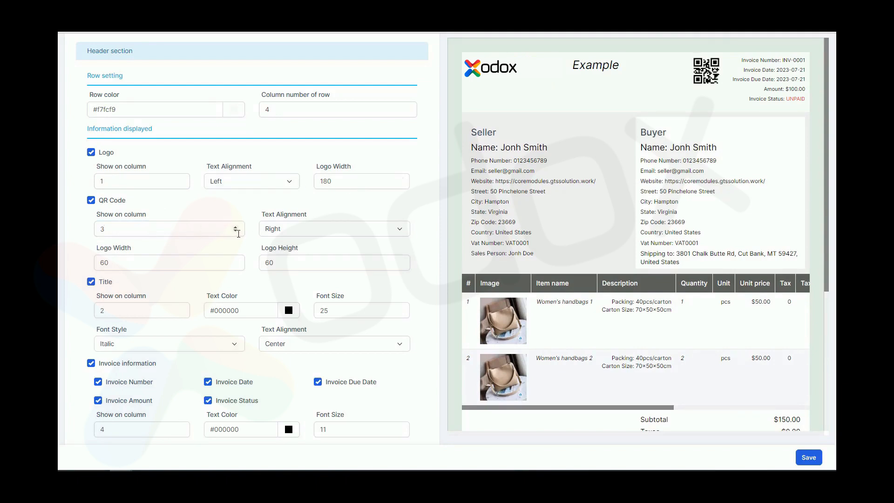
Try Left as the header QR code's text alignment, and finally set it to Center.
left_click(285, 229)
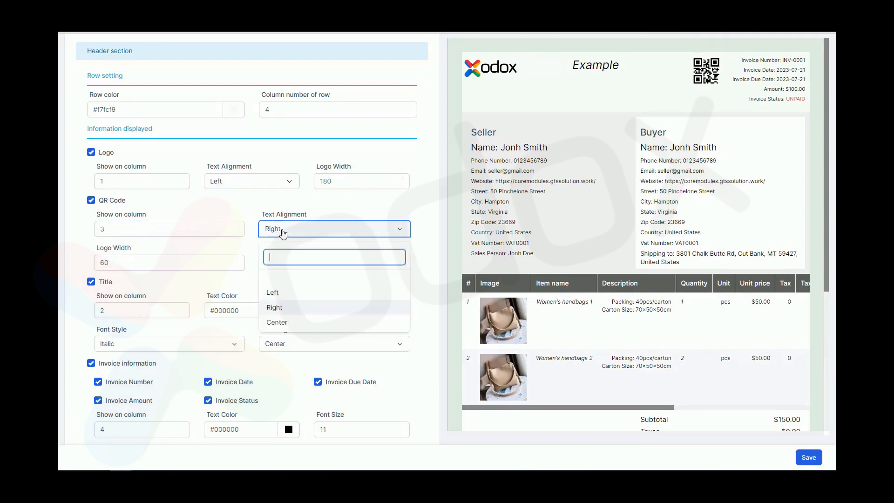
left_click(274, 293)
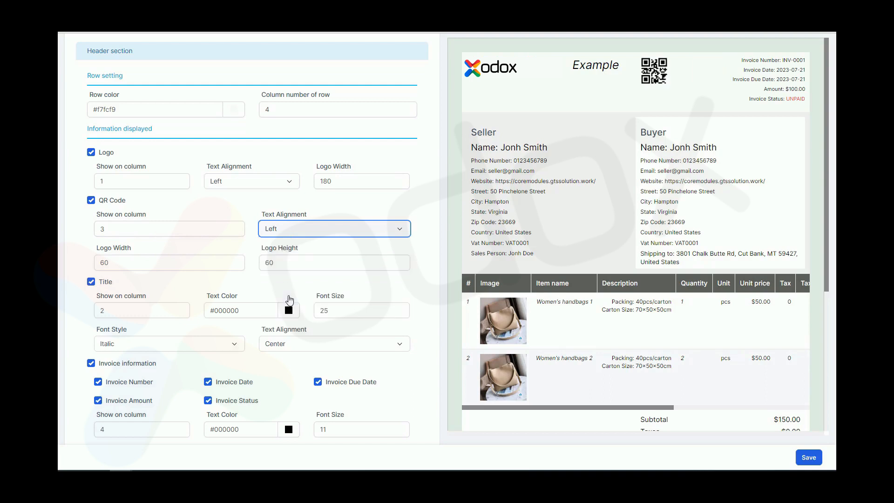
left_click(329, 235)
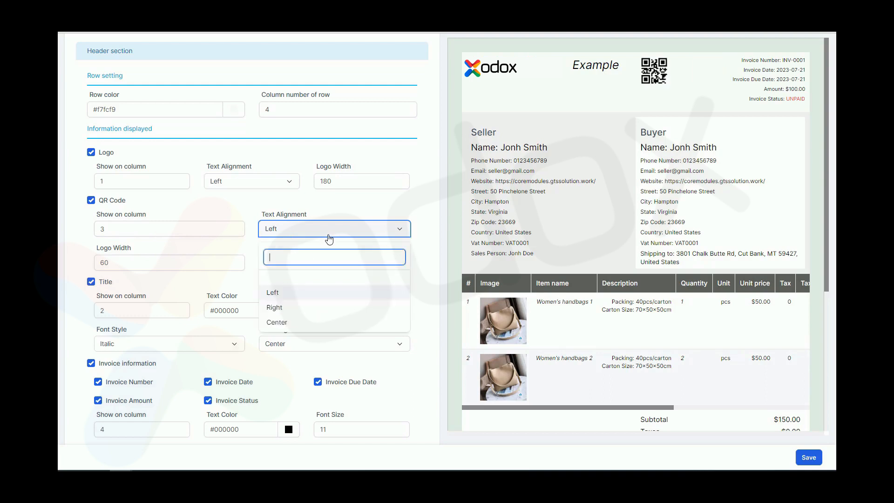
left_click(295, 321)
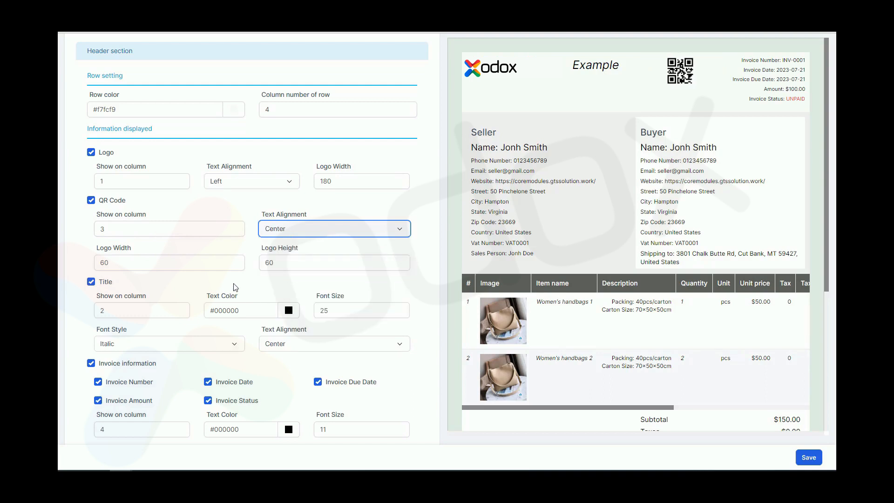
Set both the logo width and the logo height of the header's QR code to 70.
double_click(232, 262)
type("7")
left_click_drag(289, 260, 259, 263)
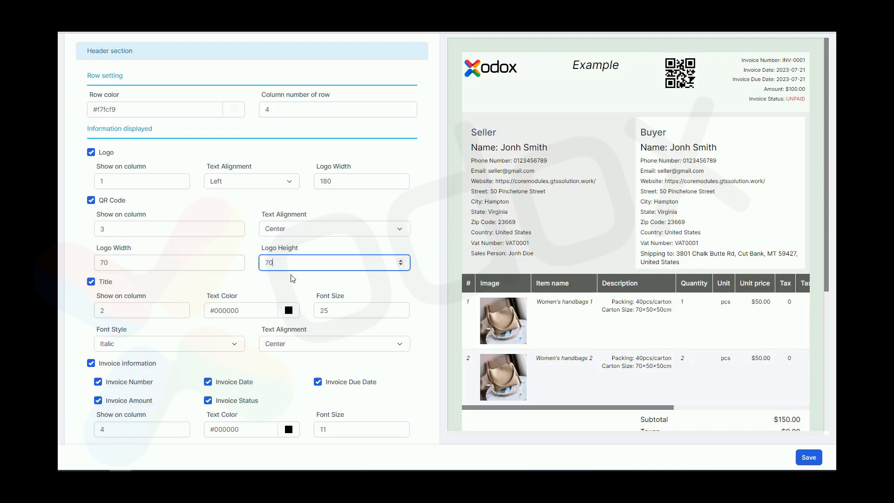
type("70")
left_click(291, 289)
Hide the Invoice Number and Invoice Amount in the header's invoice information, and show both again.
scroll(282, 286, "down", 3)
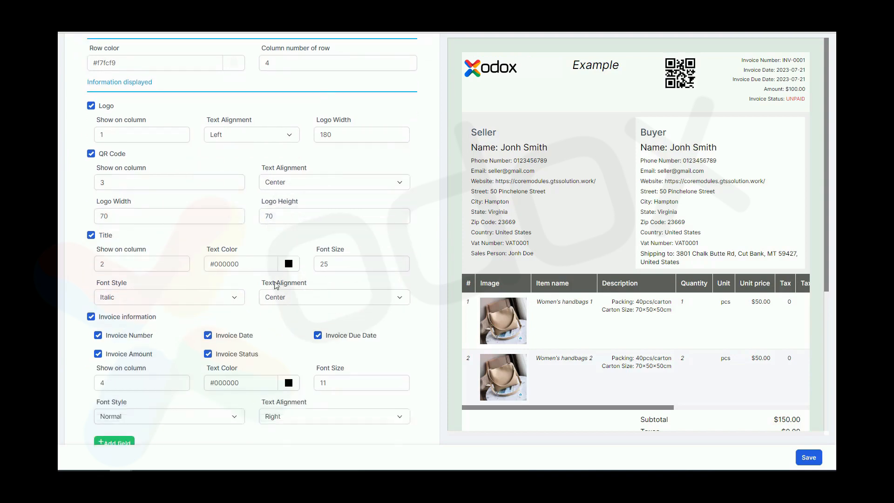
left_click(119, 245)
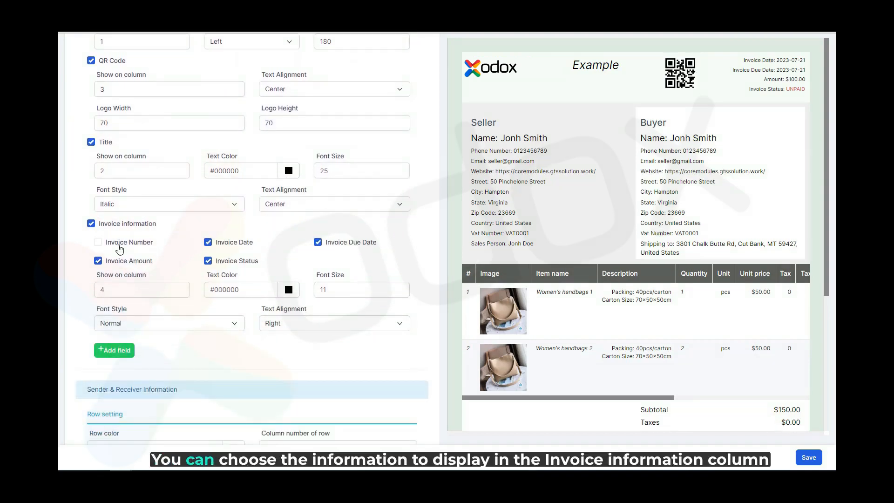
left_click(126, 263)
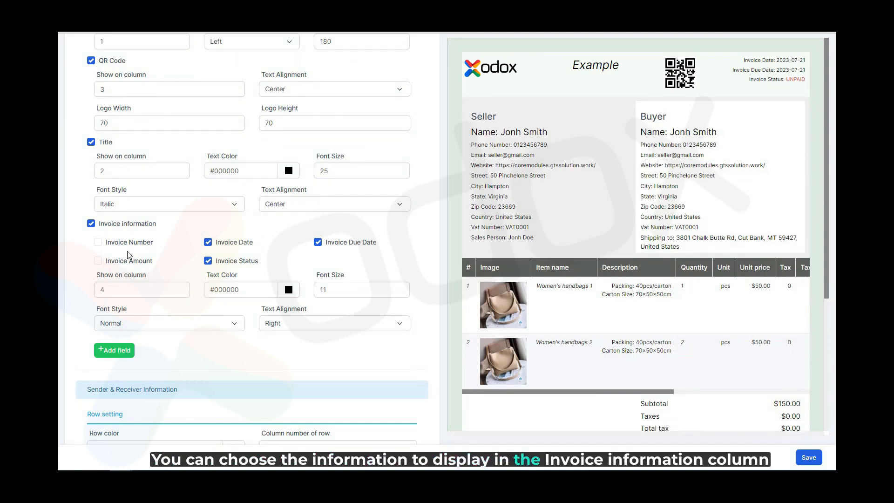
left_click(131, 243)
left_click(132, 264)
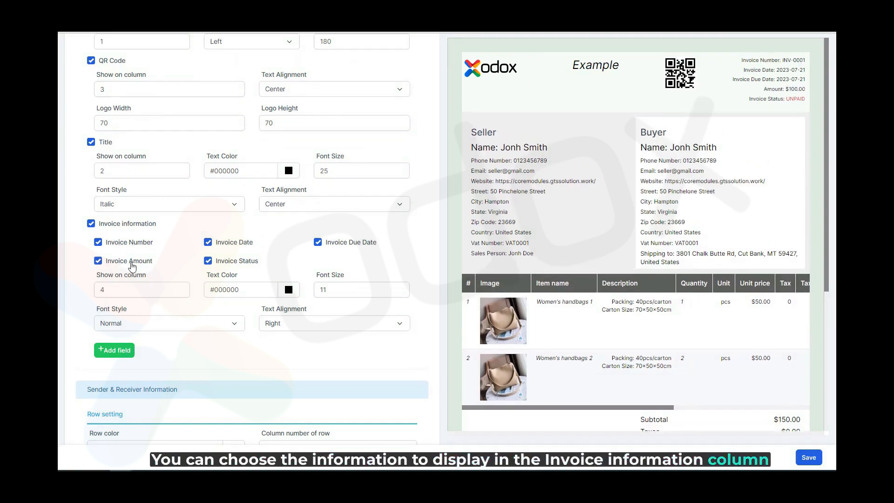
Add the available field "Field Label 3" to the header's invoice information.
left_click(109, 354)
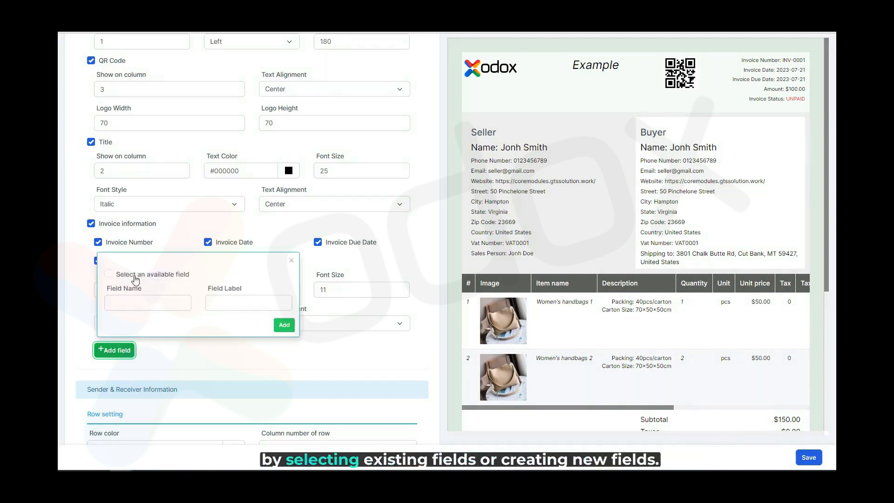
left_click(116, 276)
left_click(143, 310)
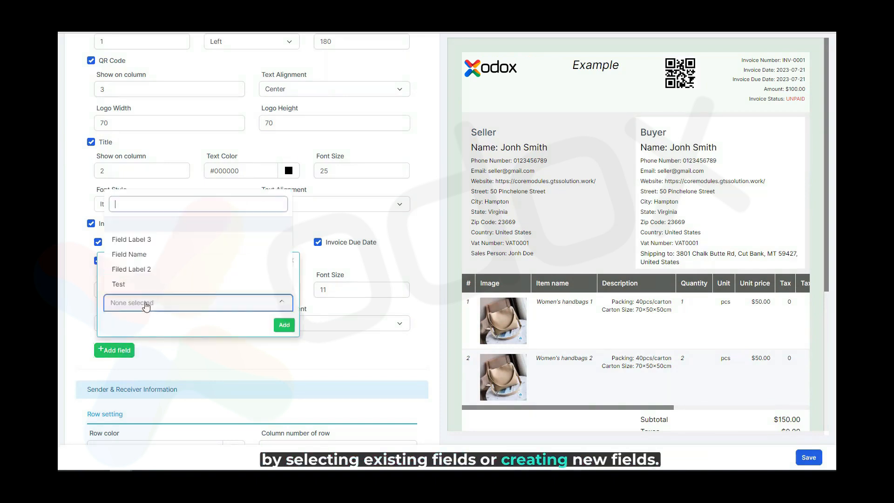
left_click(167, 244)
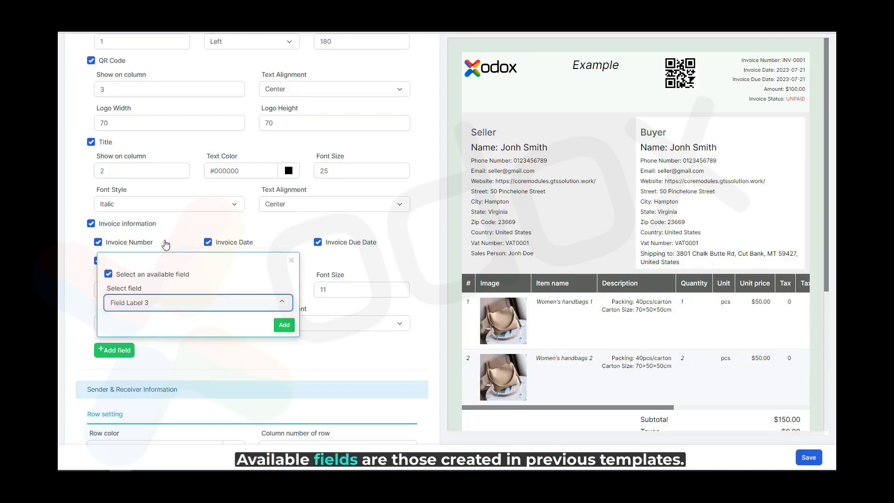
left_click(284, 326)
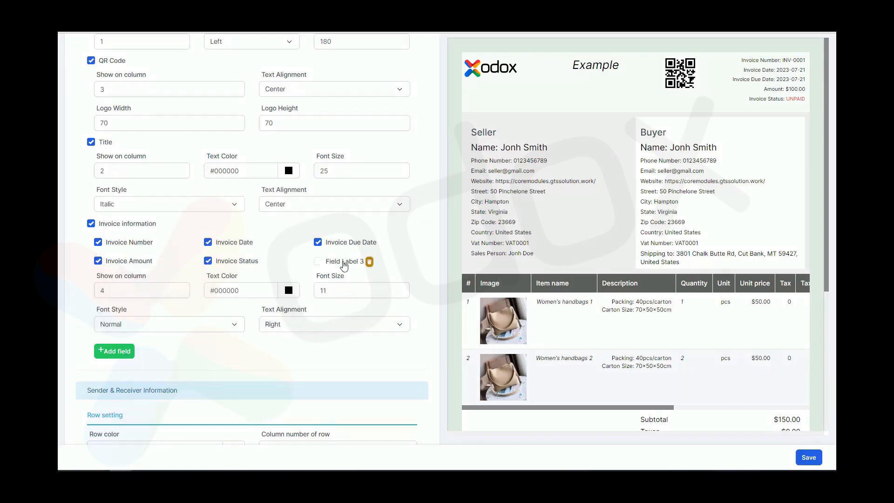
Show Field Label 3 in the invoice information and set its value to "Label 3".
left_click(344, 263)
left_click(372, 262)
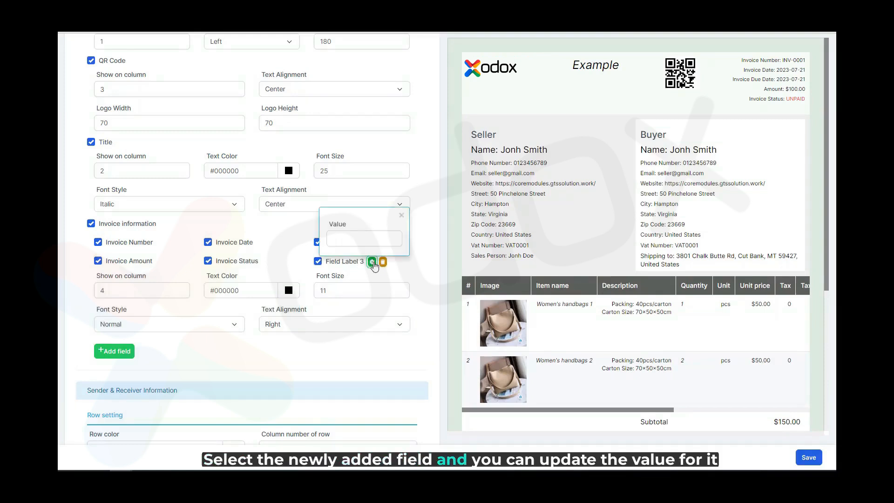
left_click(369, 243)
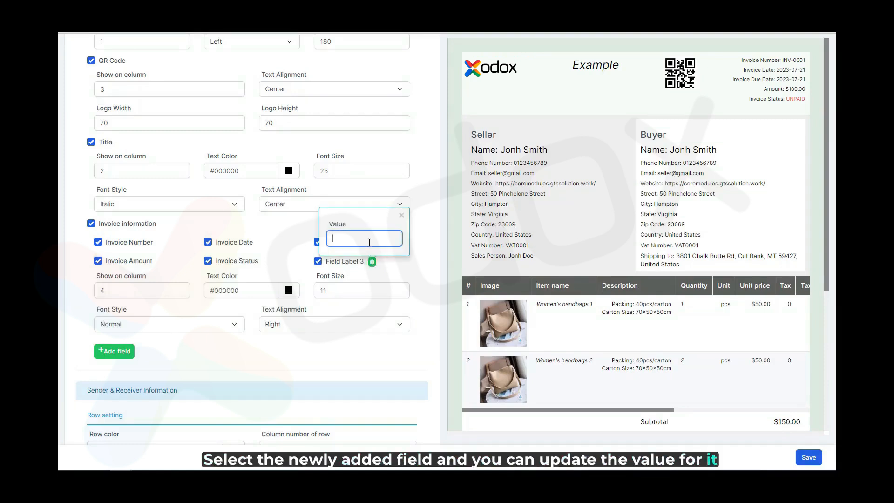
type("Lab")
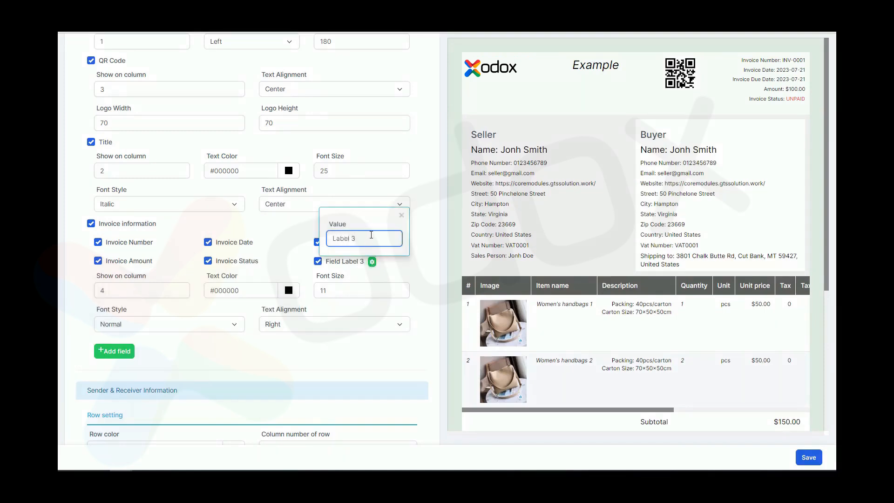
type("el 3")
left_click(373, 227)
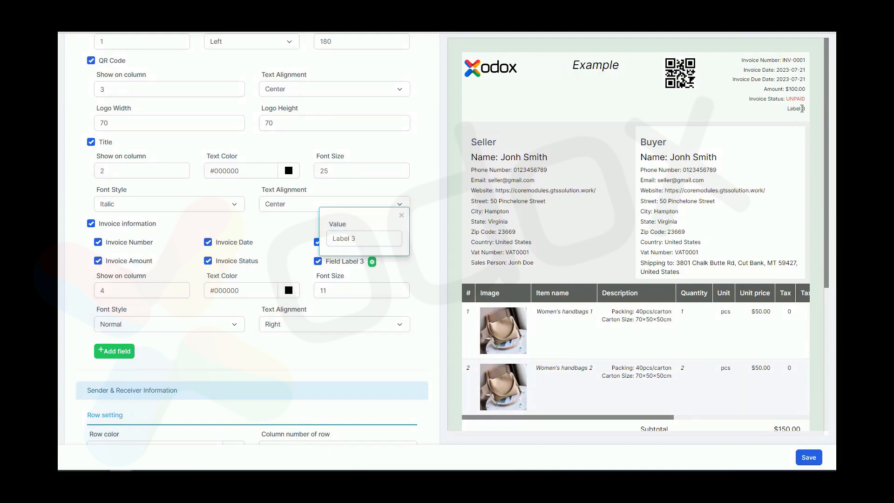
left_click(388, 272)
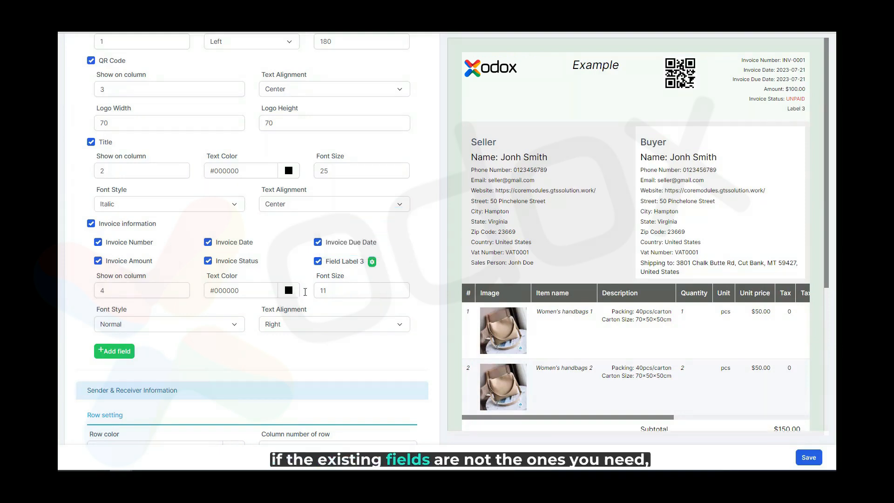
Create a new invoice information field with the name "Field Lable 4" and the label "Field Label 4".
left_click(114, 352)
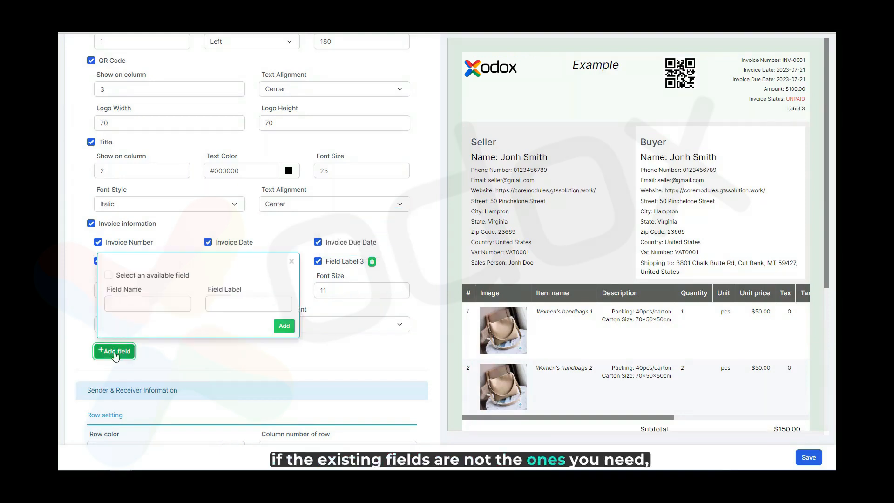
left_click(133, 309)
type("Field Lable 4")
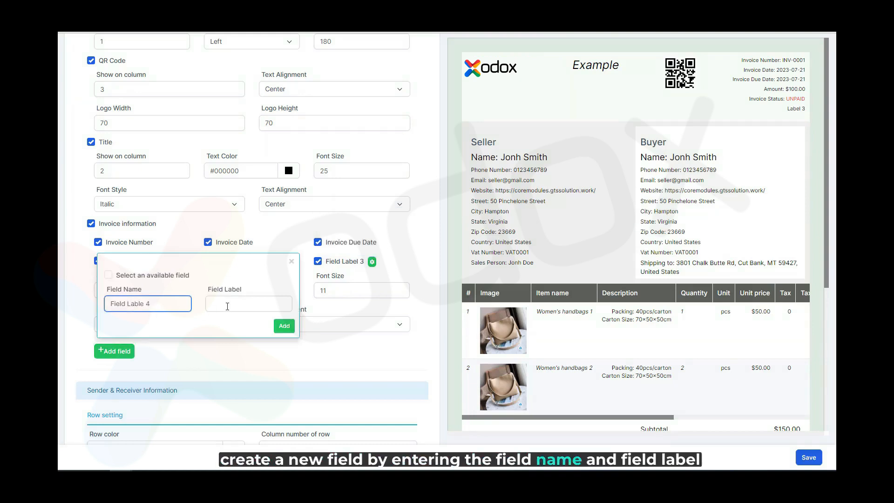
left_click(227, 306)
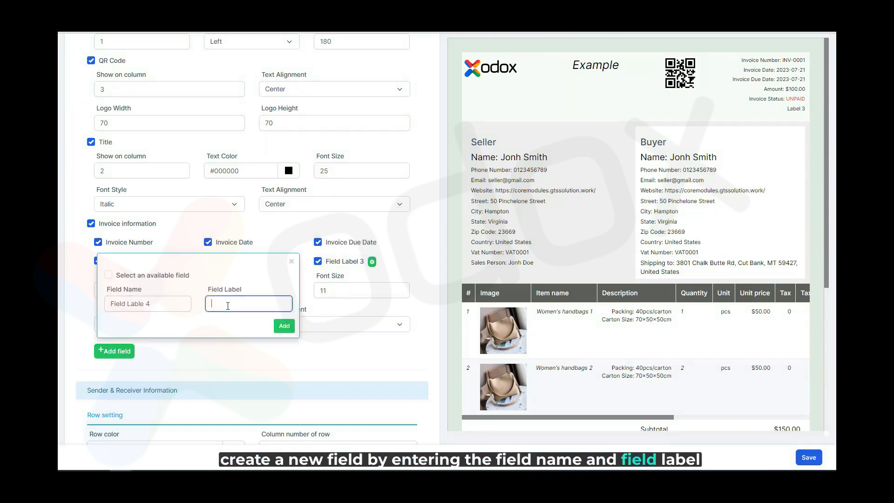
left_click(284, 329)
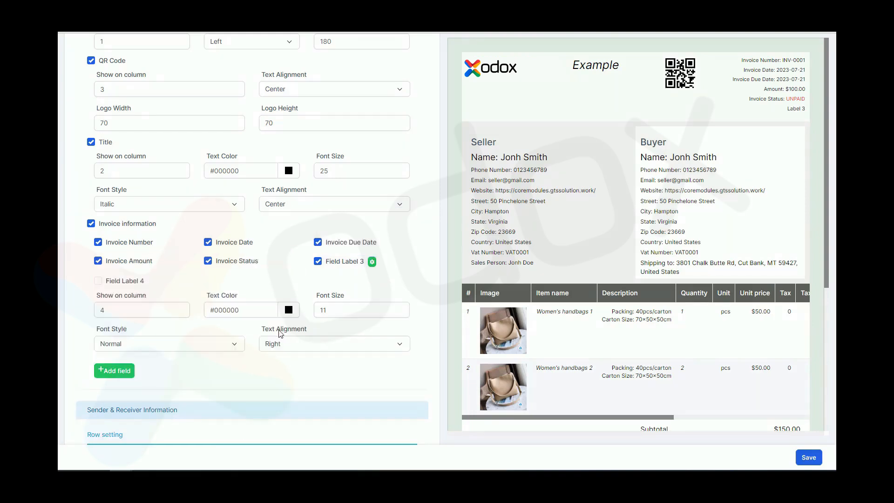
Show Field Label 4 in the invoice information and set its value to "Label 4: text".
left_click(112, 283)
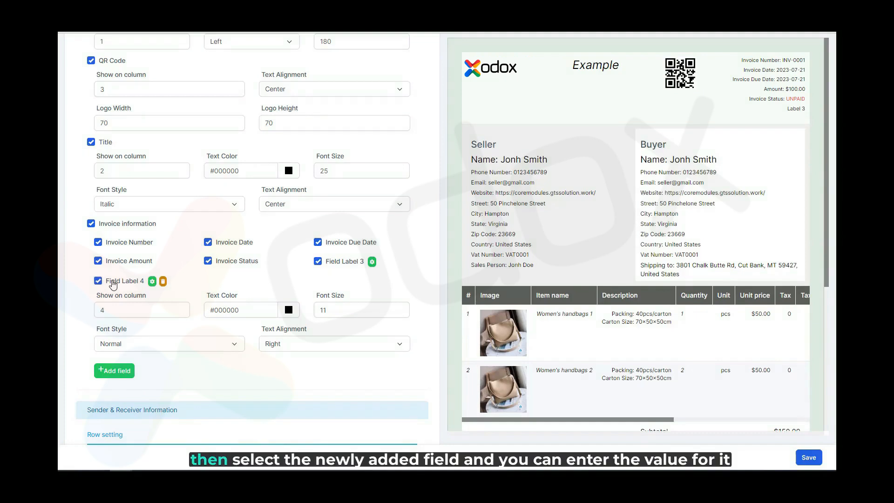
left_click(152, 280)
left_click(150, 258)
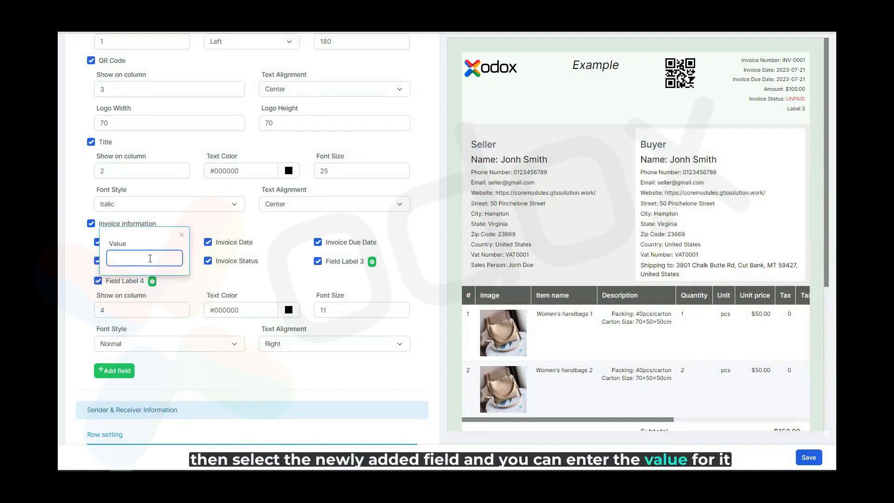
left_click(284, 269)
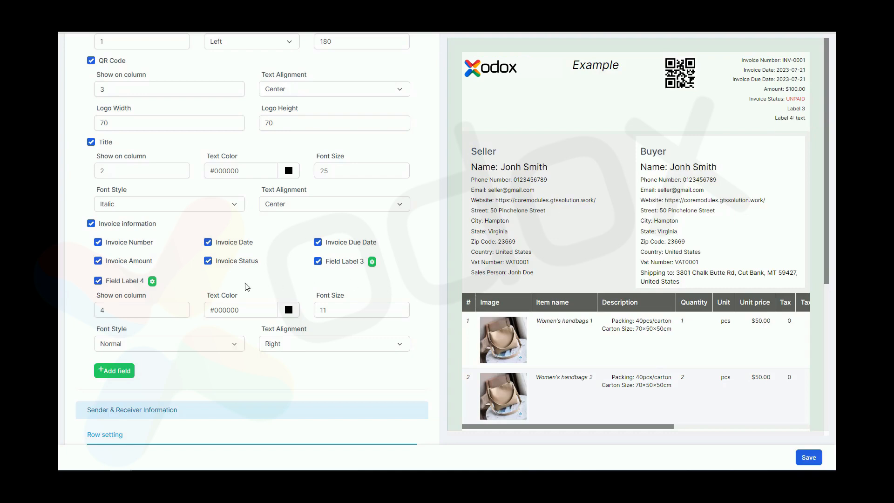
Set the row color of the Sender & Receiver Information section to the near-black shade #1e2220.
scroll(191, 285, "down", 5)
left_click(165, 188)
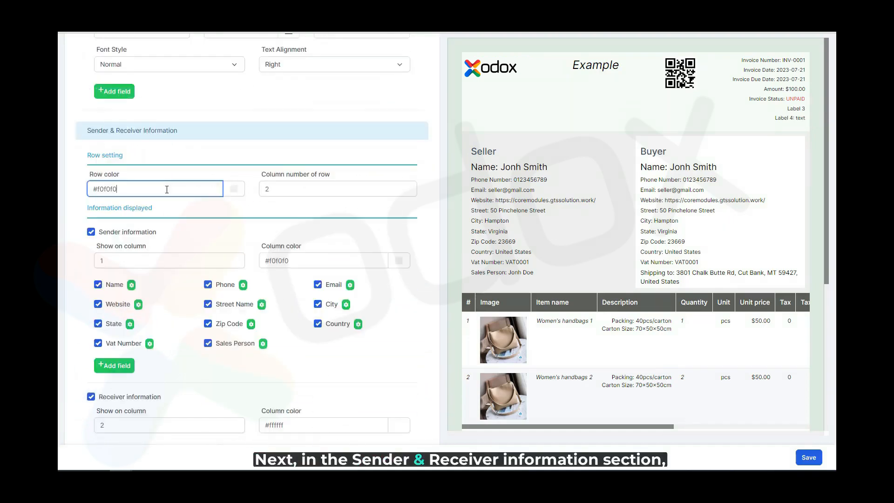
left_click(234, 190)
left_click(238, 232)
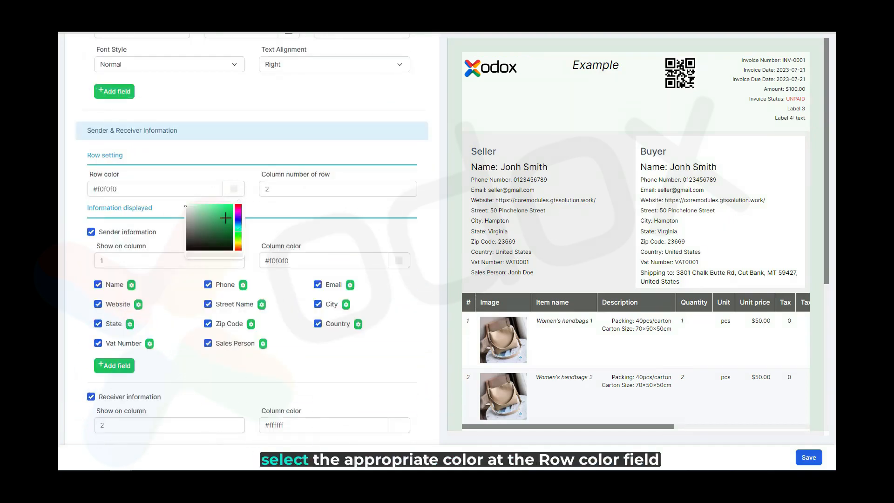
left_click(210, 211)
left_click(192, 244)
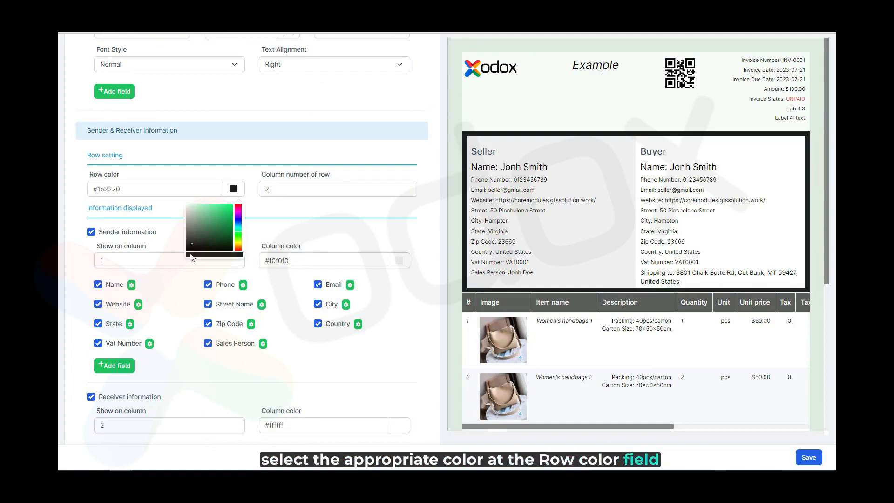
left_click(339, 210)
Hide and reshow the sender information, placing it in column 2 and the receiver information in column 1.
left_click(111, 234)
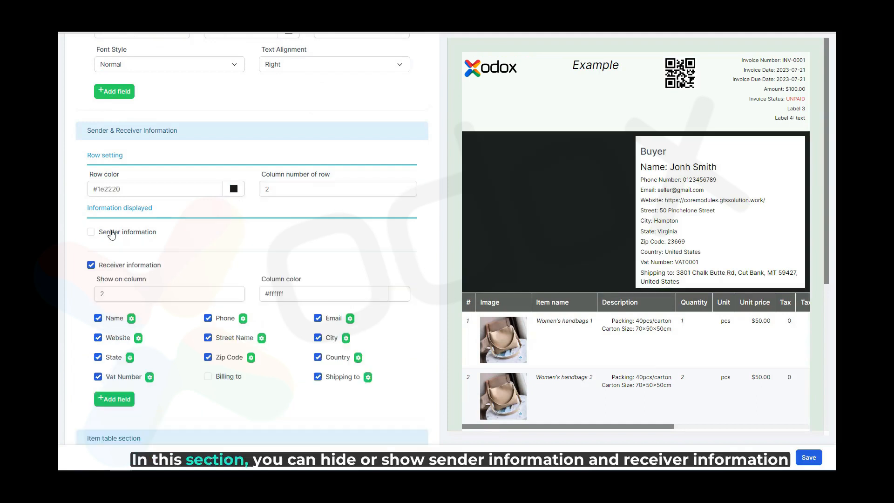
left_click(111, 234)
scroll(173, 318, "down", 1)
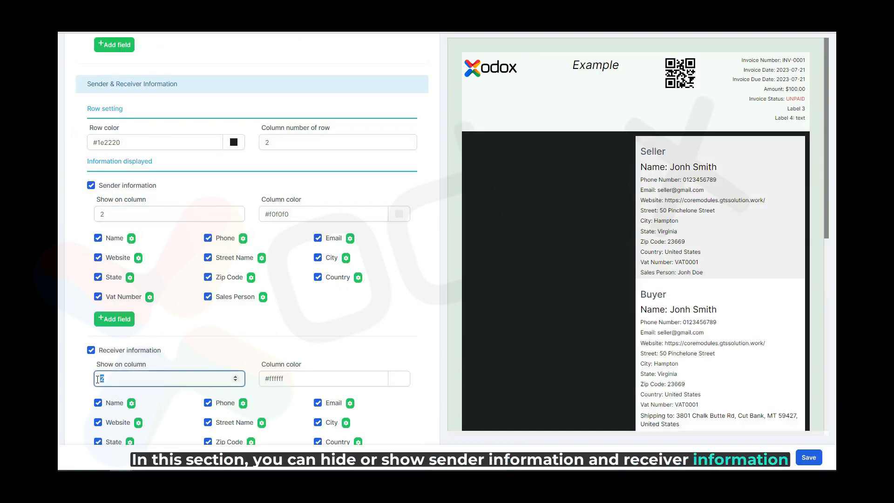
left_click(214, 342)
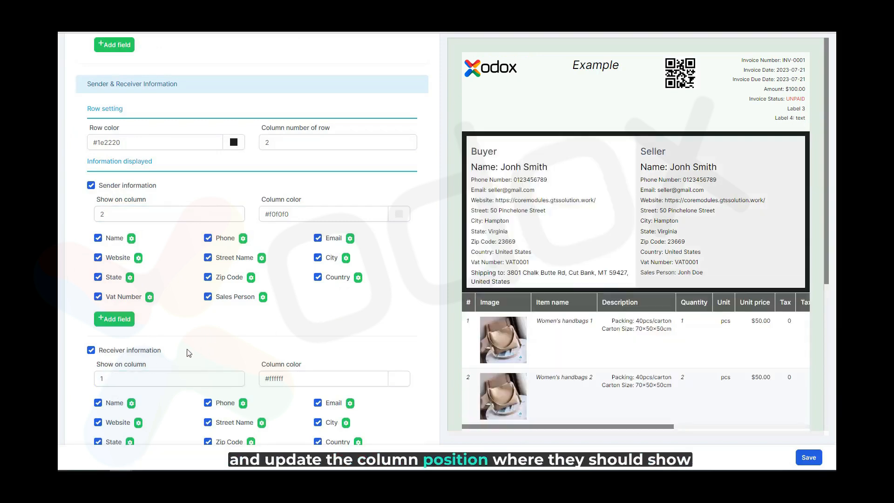
Hide the Website, State and Vat Number fields of the sender information, keeping Name and Phone shown.
scroll(185, 340, "down", 1)
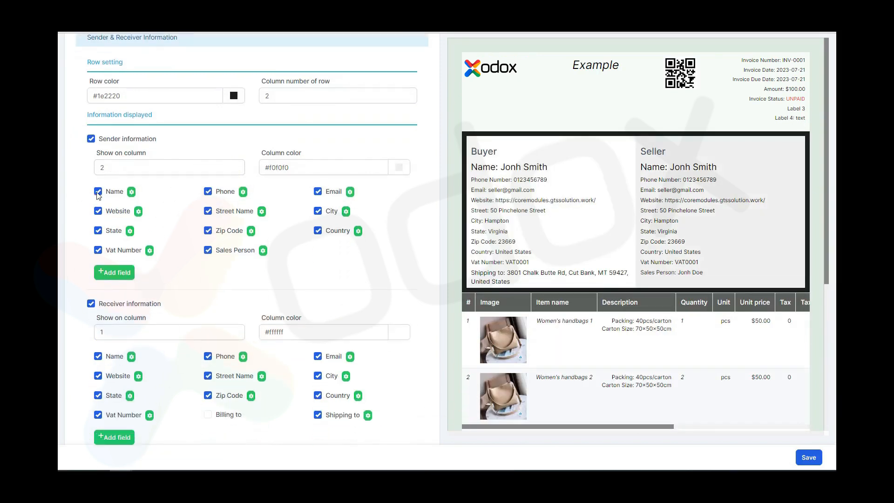
left_click(113, 211)
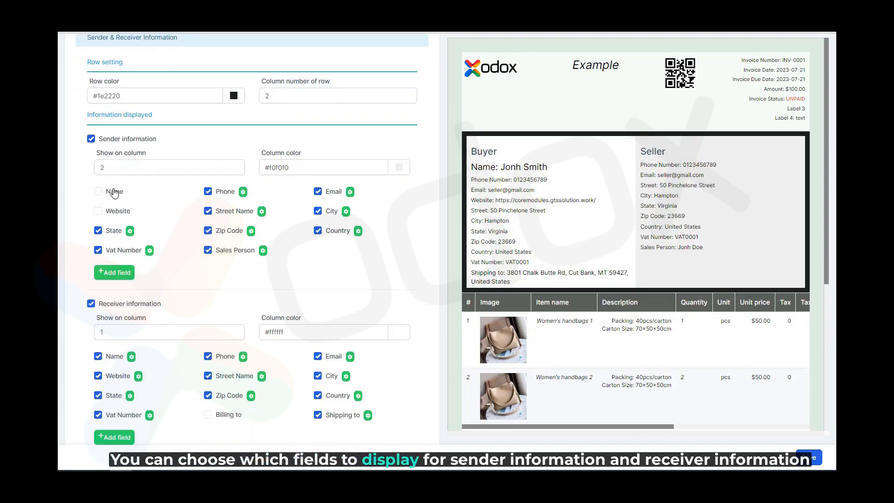
left_click(115, 230)
left_click(116, 249)
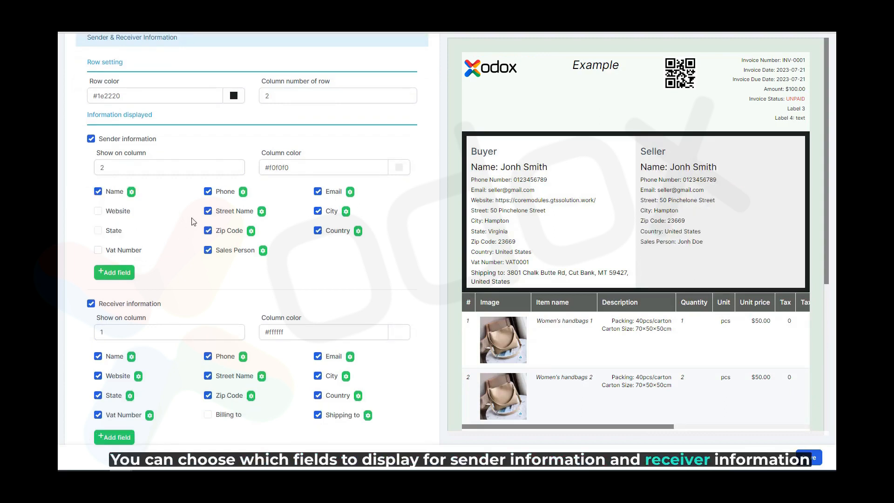
left_click(226, 192)
left_click(228, 196)
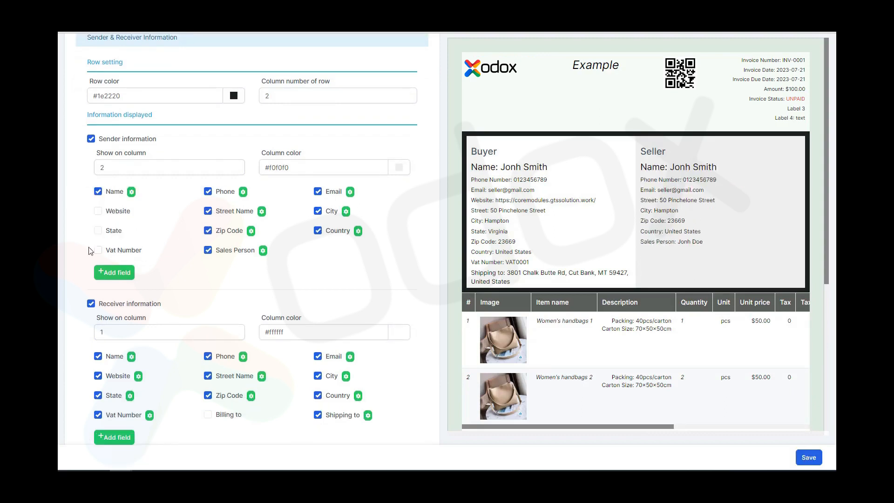
Show the Vat Number, State and Website fields of the sender information again.
left_click(120, 253)
left_click(112, 229)
left_click(114, 213)
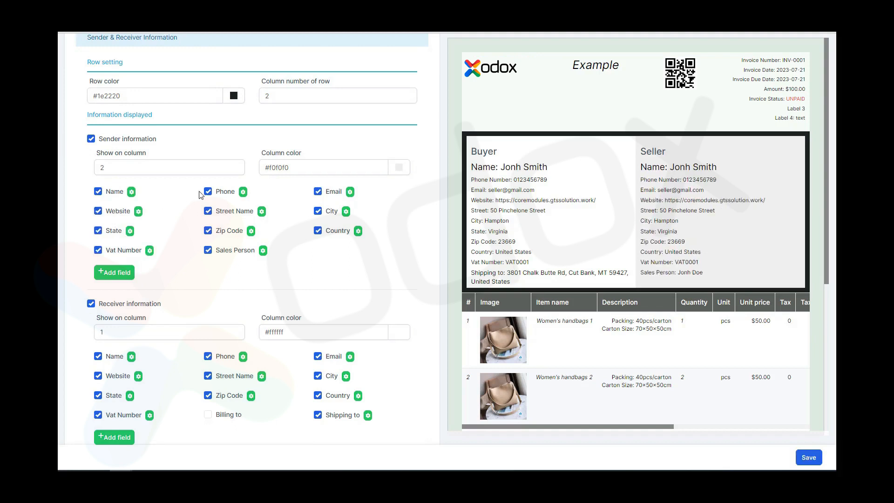
Review the text color, font size, font style and alignment settings of the sender's Name field.
left_click(132, 192)
scroll(142, 112, "up", 1)
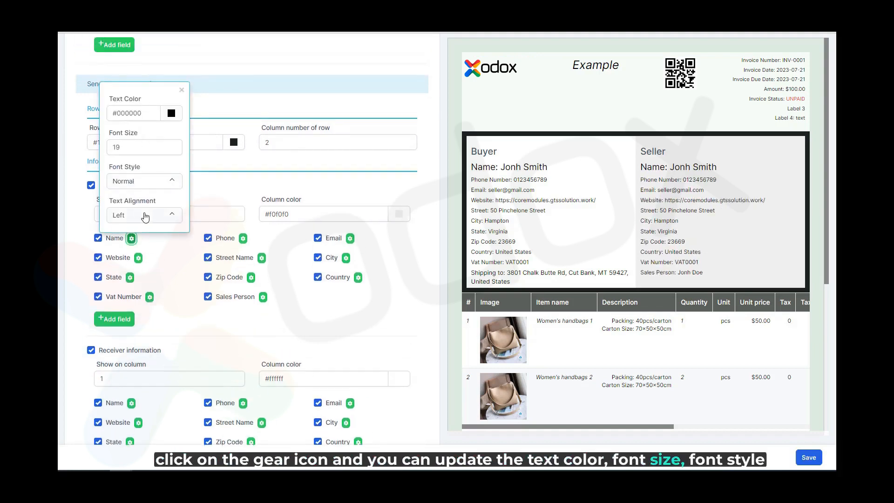
left_click(176, 262)
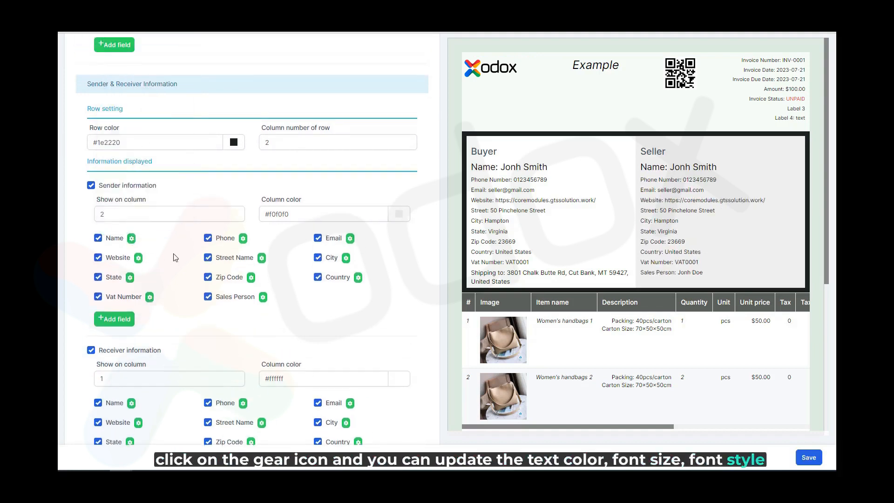
Add the available custom field Test1 to the sender information.
left_click(114, 322)
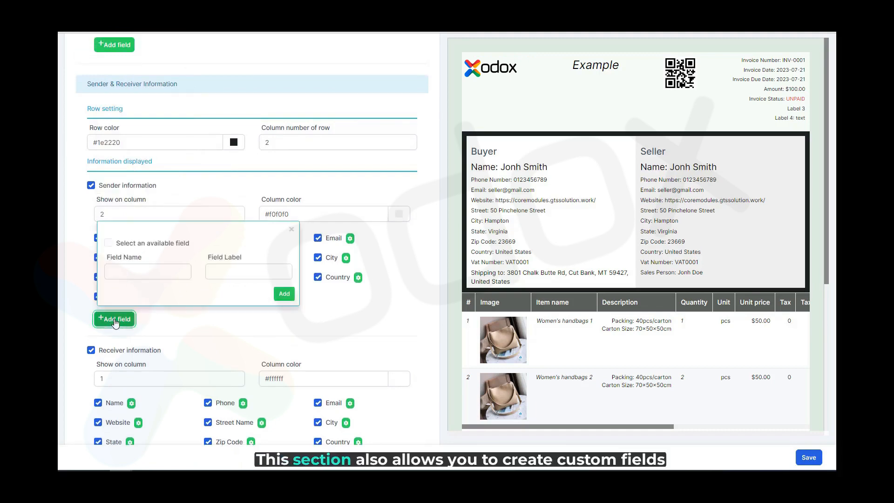
left_click(168, 244)
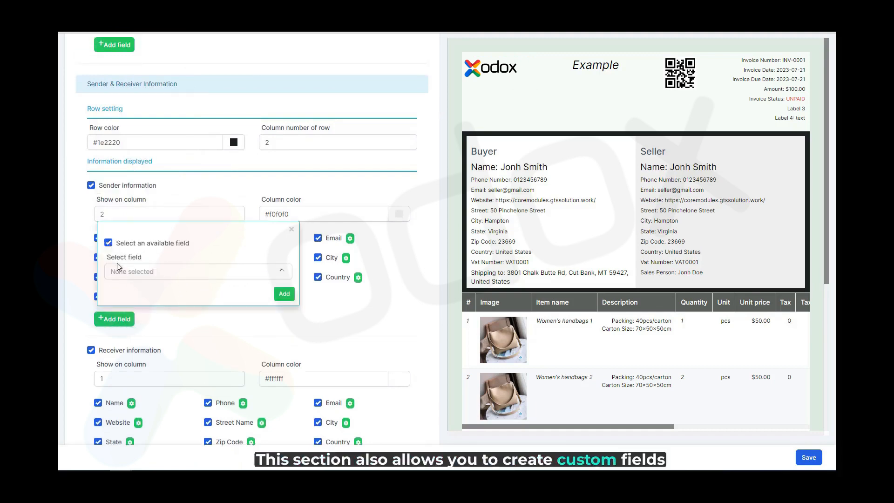
left_click(129, 271)
left_click(141, 254)
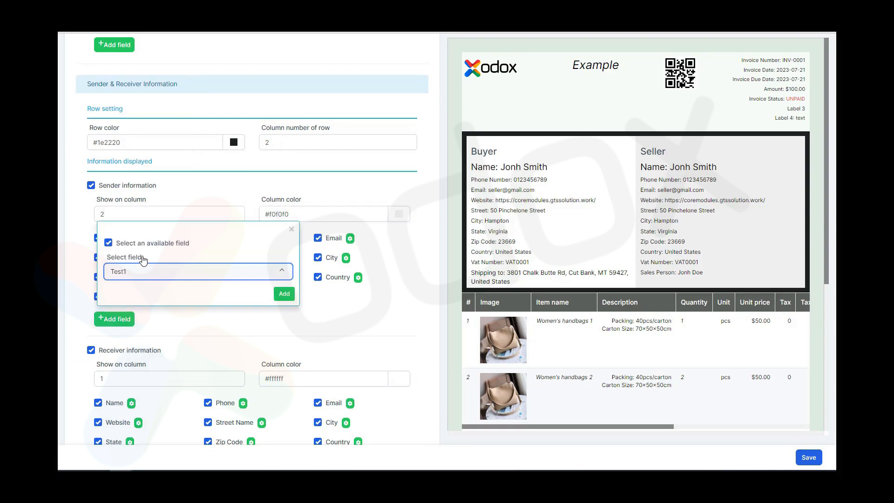
left_click(275, 298)
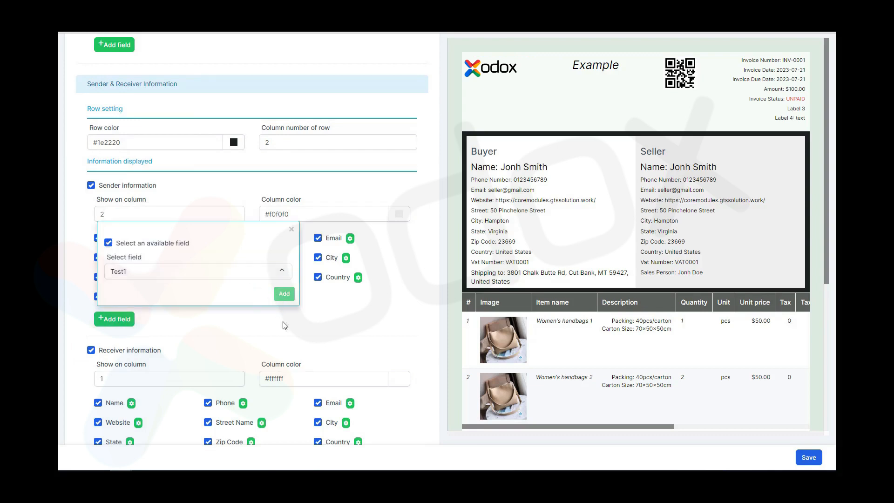
Set the receiver information's column color to the pale pink shade #e3dbe0.
scroll(147, 242, "down", 3)
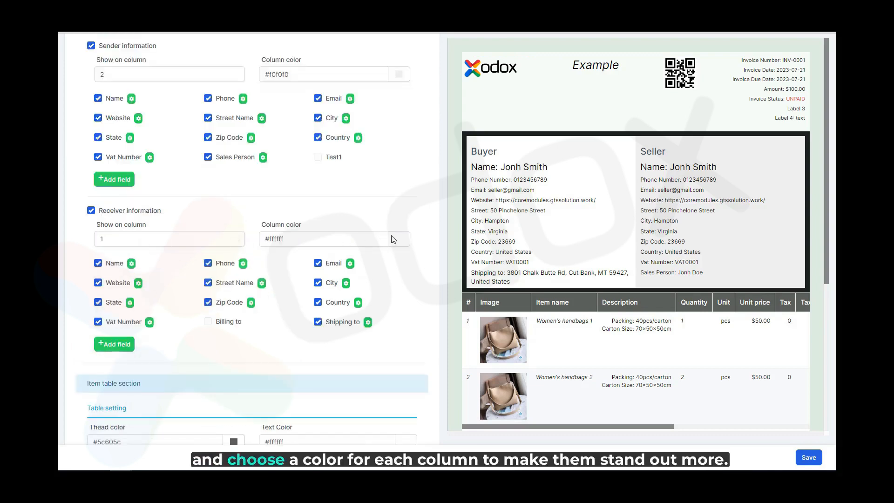
left_click(391, 239)
left_click(403, 259)
left_click(353, 258)
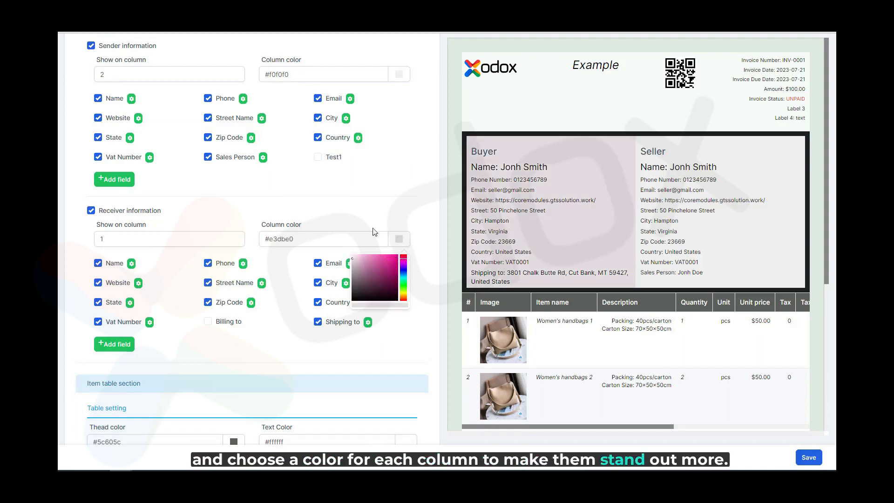
left_click(399, 213)
Set the thead color of the item table to the green shade #2ac62a.
scroll(393, 266, "down", 5)
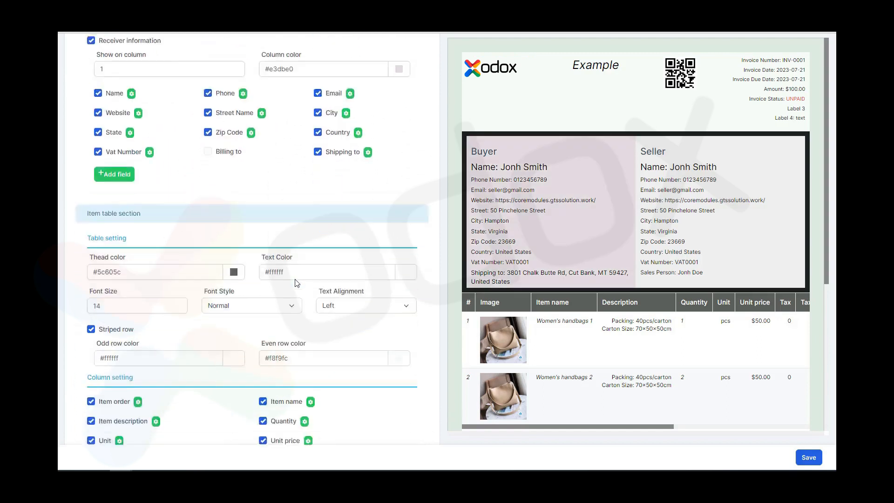
scroll(556, 290, "down", 3)
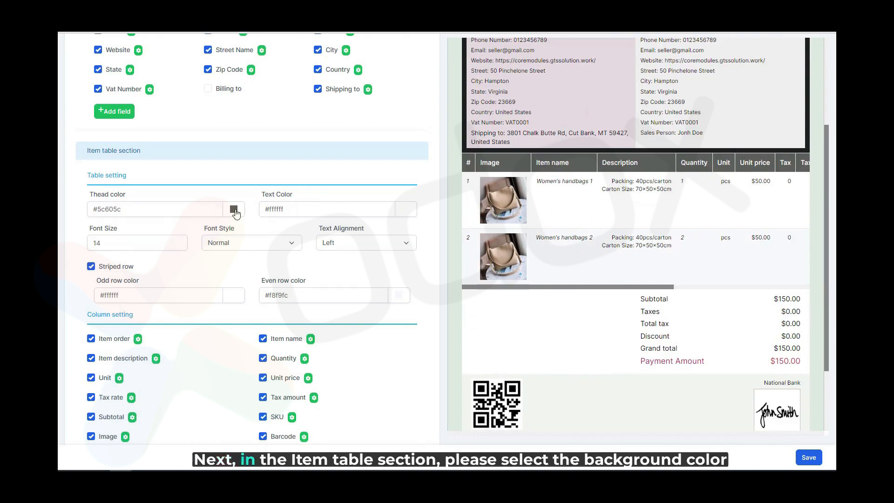
left_click(235, 214)
left_click(222, 234)
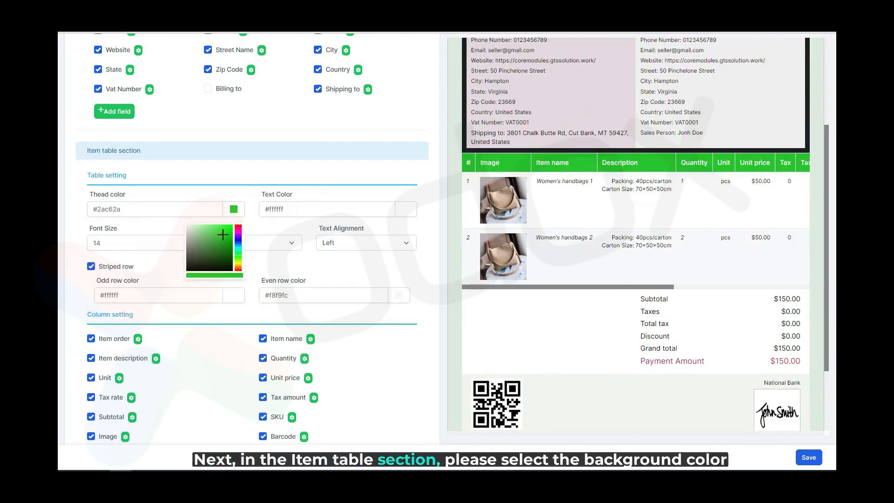
Try #eadddd as the item table header's text color, and restore it to #ffffff.
left_click(348, 207)
left_click(359, 228)
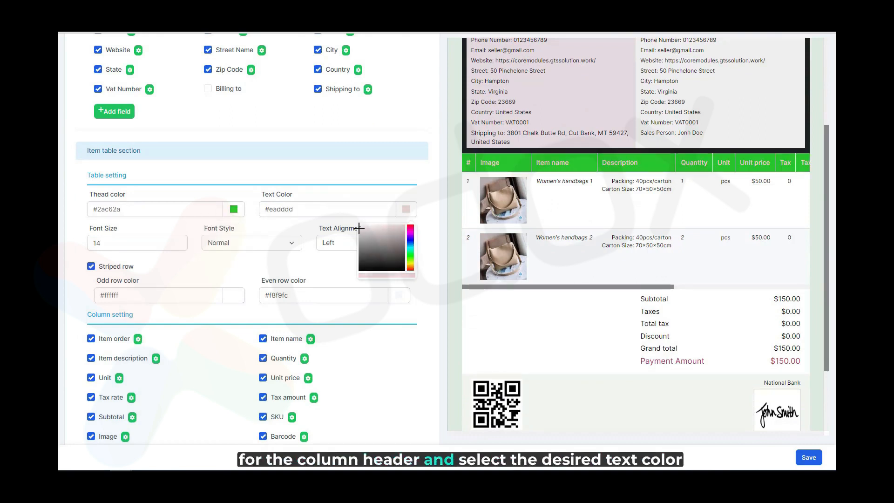
left_click_drag(359, 228, 357, 228)
left_click(337, 205)
key("BackSpace")
key("BackSpace")
key("BackSpace")
key("BackSpace")
key("BackSpace")
key("BackSpace")
type("fffff")
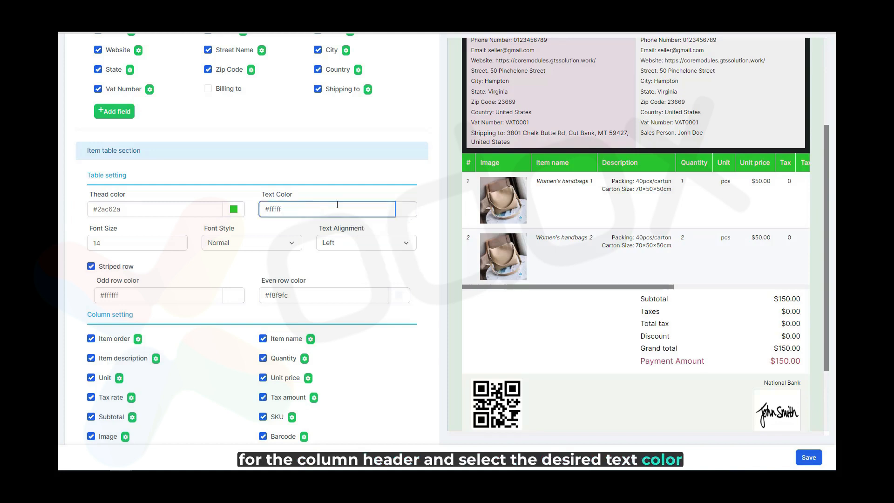
type("f")
left_click(359, 200)
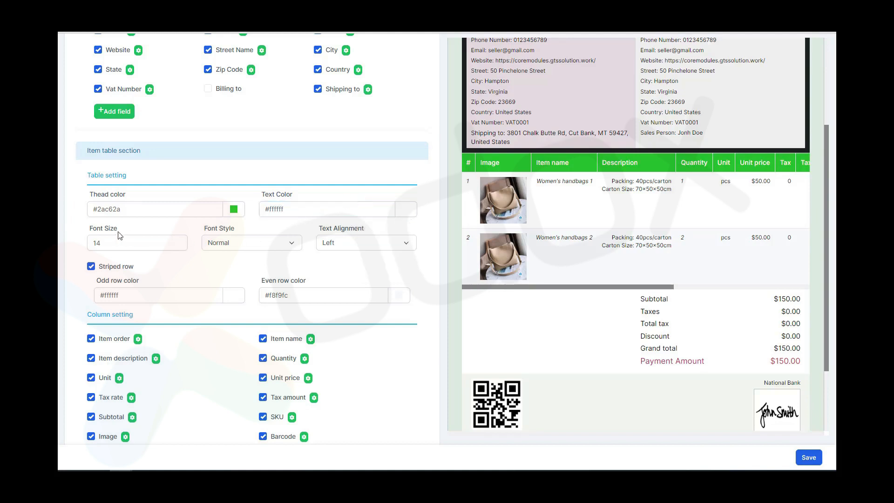
Try a font size of 16 for the item table header.
left_click(167, 243)
left_click(179, 240)
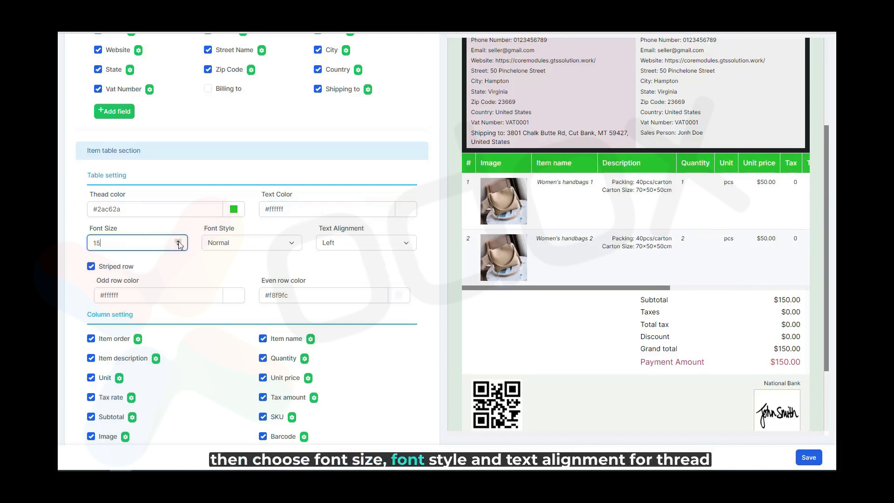
left_click(178, 245)
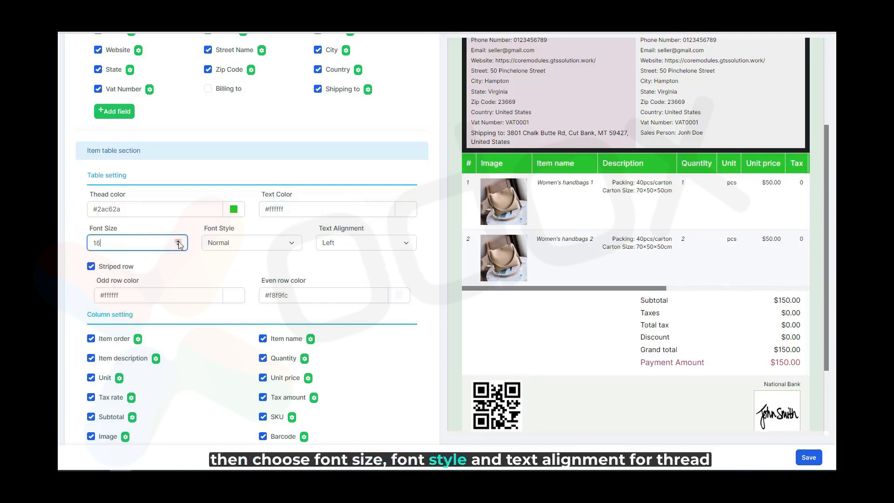
left_click(206, 266)
Set the item table's odd row color to #d5cbcb and its even row color to #95a7dd.
scroll(211, 260, "down", 1)
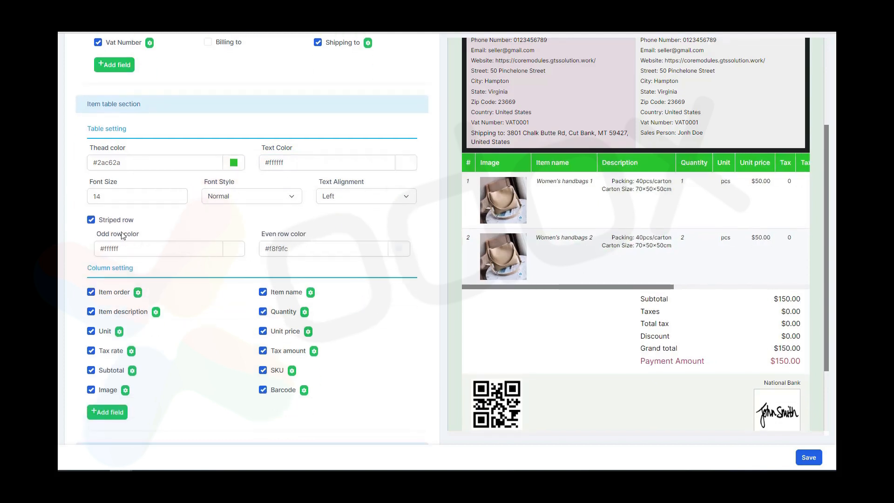
left_click(234, 251)
left_click(188, 271)
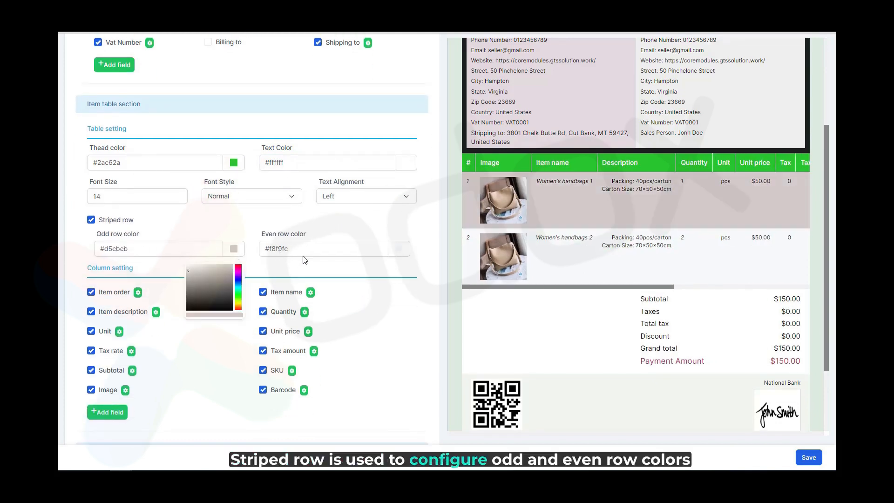
left_click(398, 248)
left_click(367, 270)
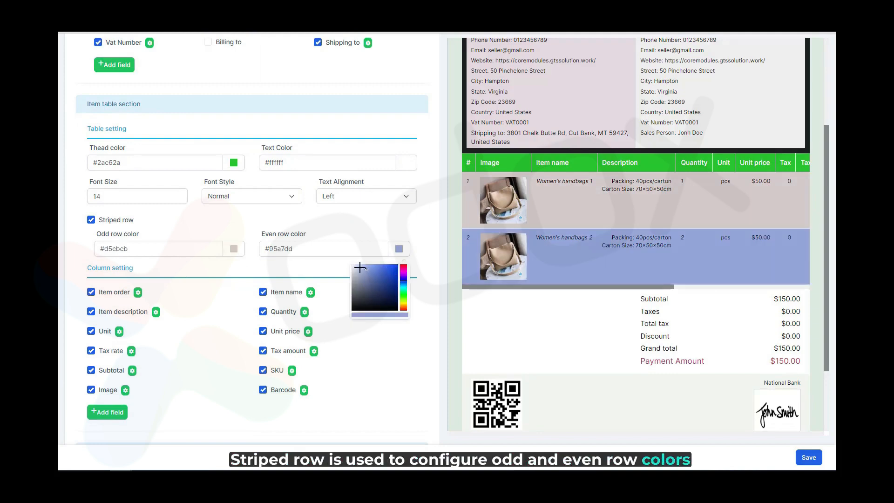
left_click(280, 265)
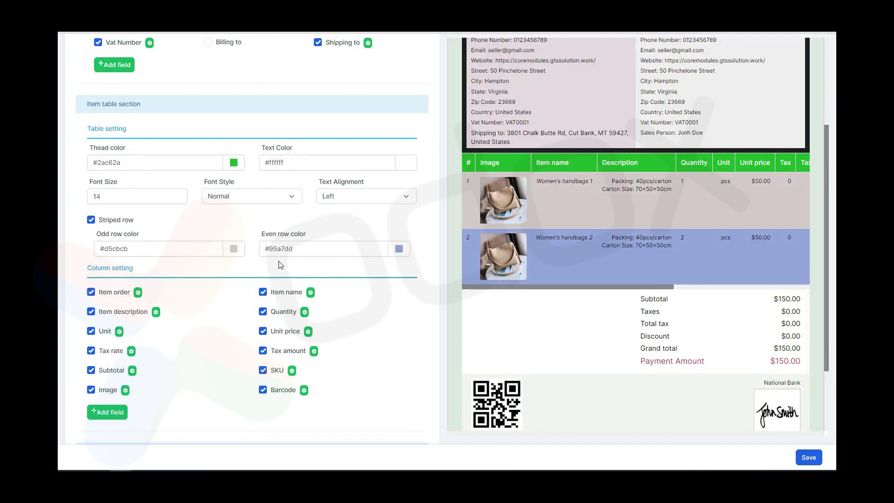
Toggle the item table's striped rows, Item order column and Image column off and back on.
left_click(113, 227)
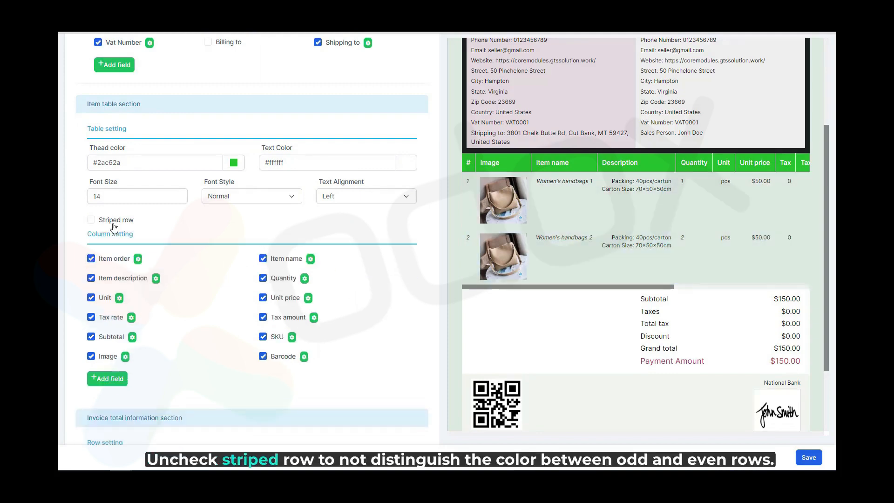
left_click(114, 227)
scroll(136, 269, "down", 2)
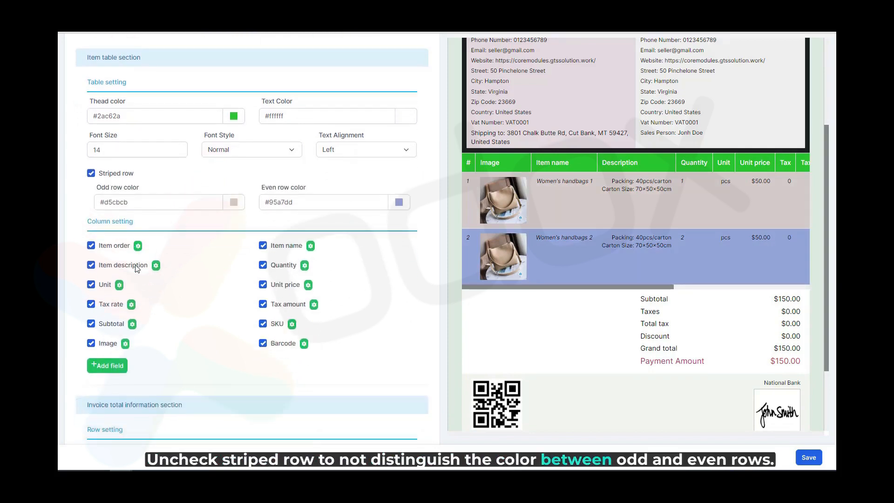
scroll(136, 269, "down", 1)
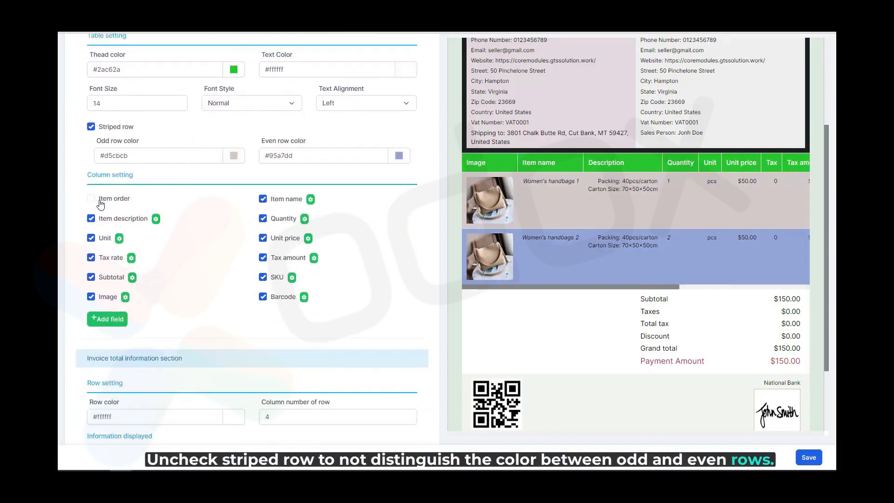
left_click(114, 298)
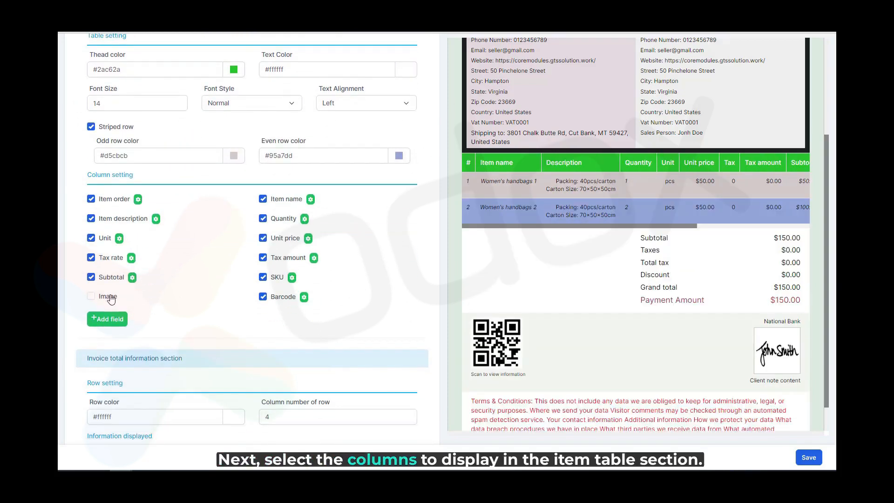
left_click(111, 298)
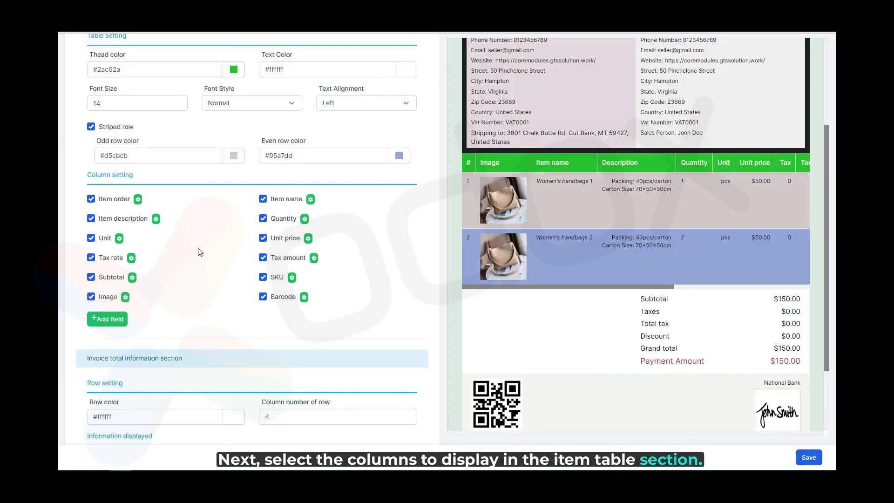
Review the Unit column's order, text color, font size, font style and text alignment settings.
left_click(119, 238)
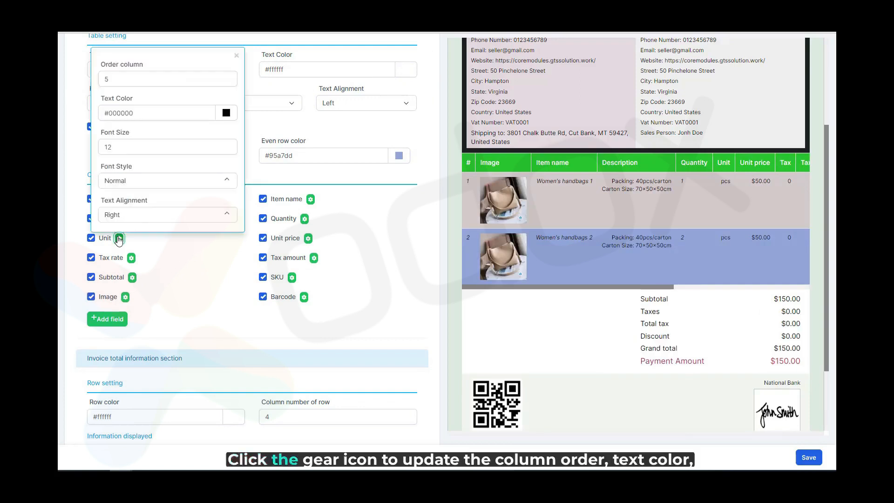
left_click(153, 79)
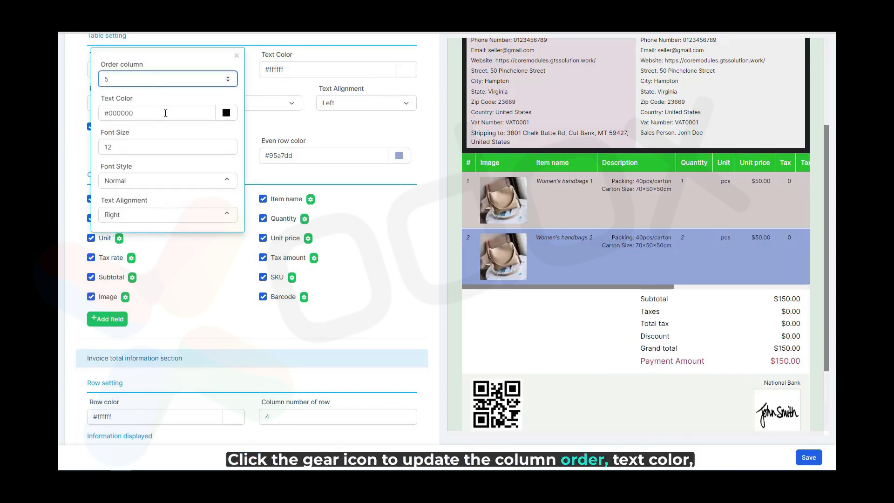
left_click(163, 113)
left_click(164, 147)
left_click(163, 180)
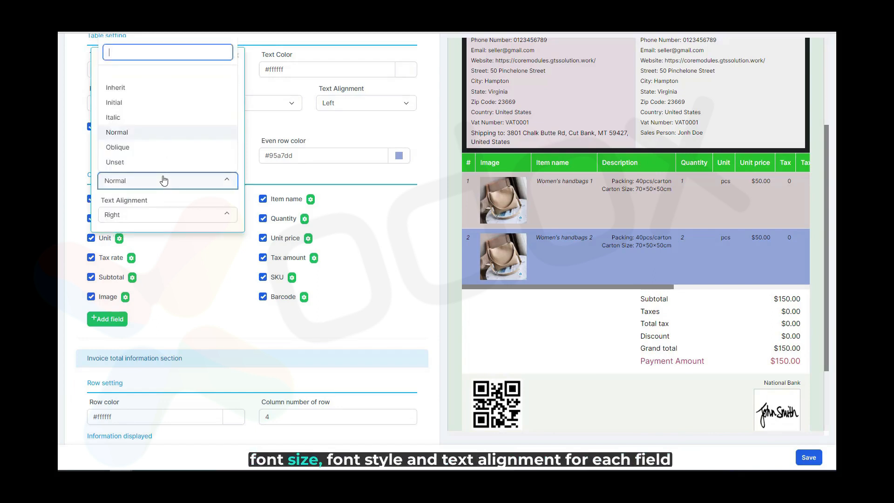
left_click(164, 180)
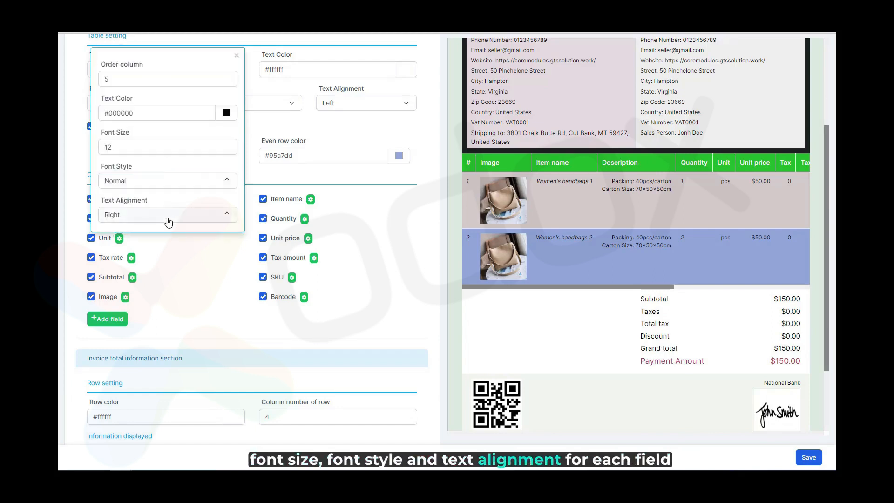
left_click(192, 266)
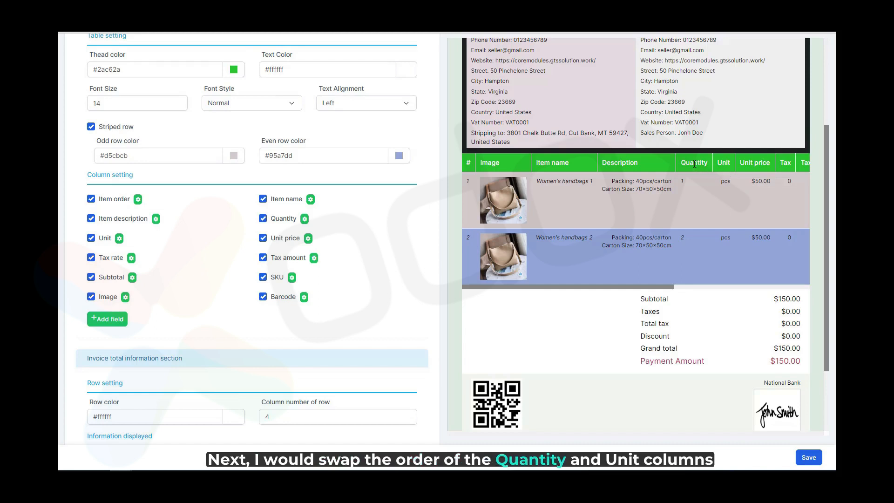
Check the order numbers of the Unit and Quantity columns in the item table.
left_click(119, 238)
left_click(109, 81)
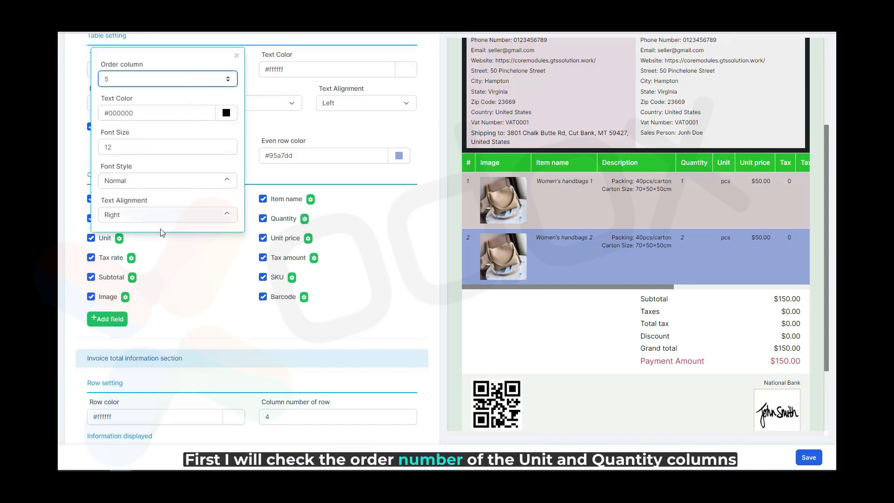
left_click(174, 261)
left_click(305, 219)
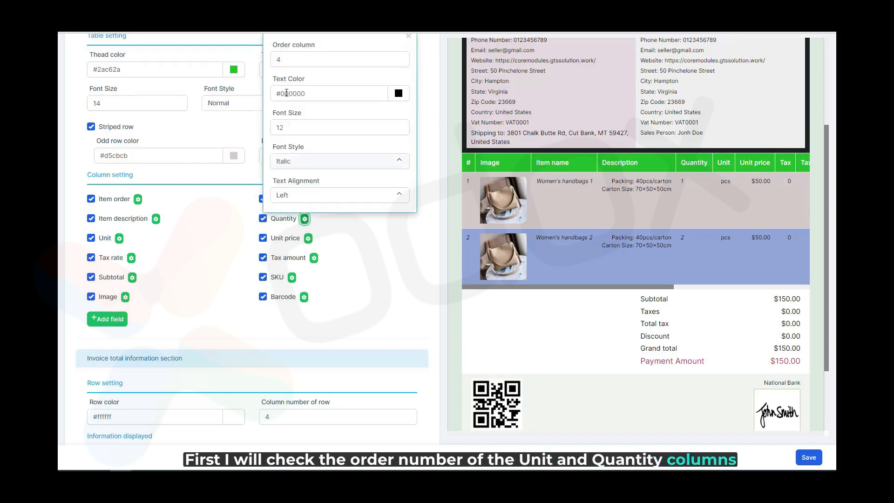
left_click_drag(291, 64, 273, 63)
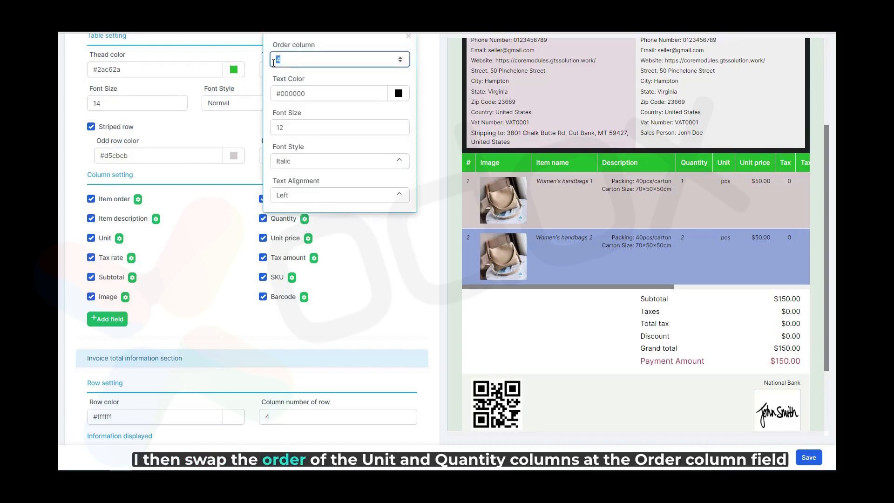
left_click(223, 261)
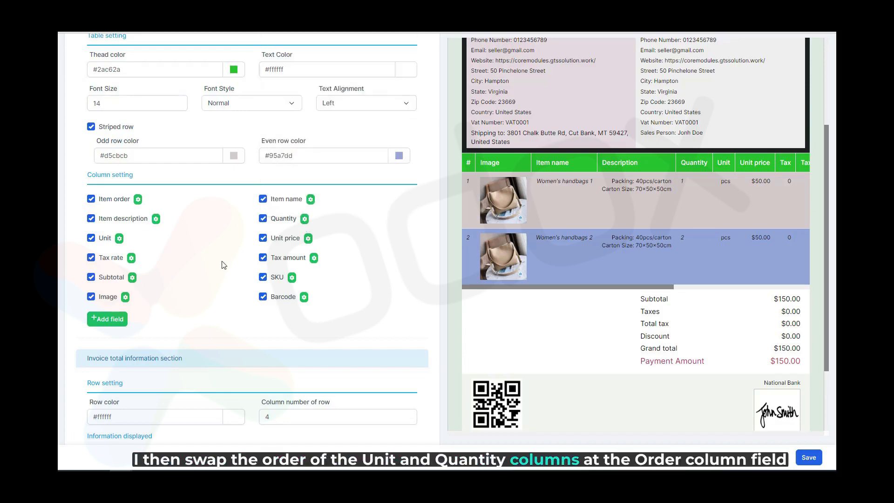
Set the Unit column's order number to 4 in the item table's column settings.
left_click(120, 240)
left_click_drag(118, 78, 102, 79)
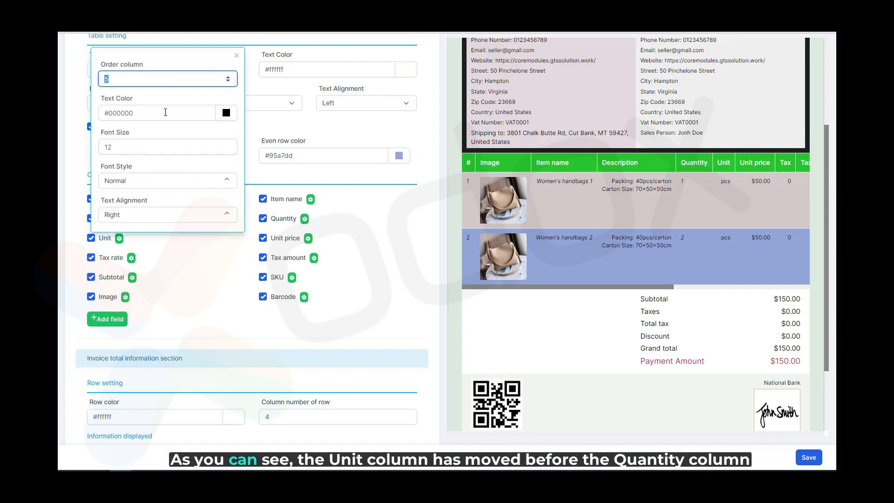
type("4")
left_click(215, 251)
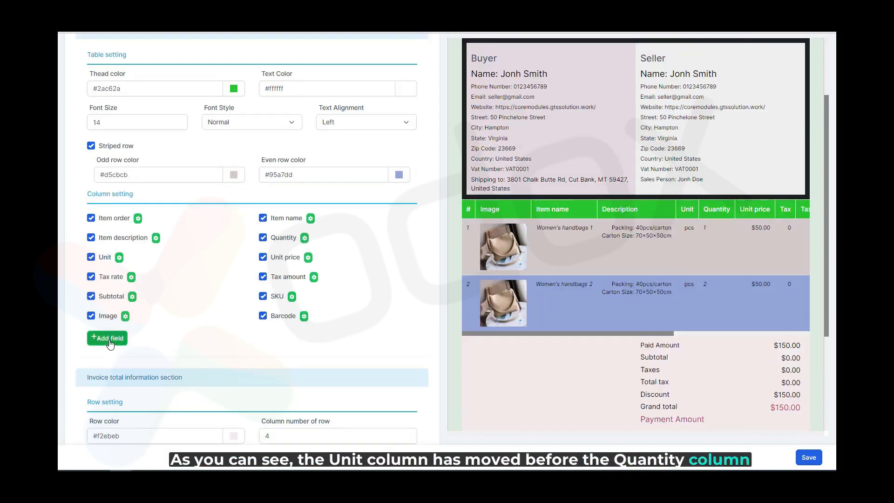
Start a new item table field with the field name Sub_total_2 and the label Sub Total 2.
left_click(110, 344)
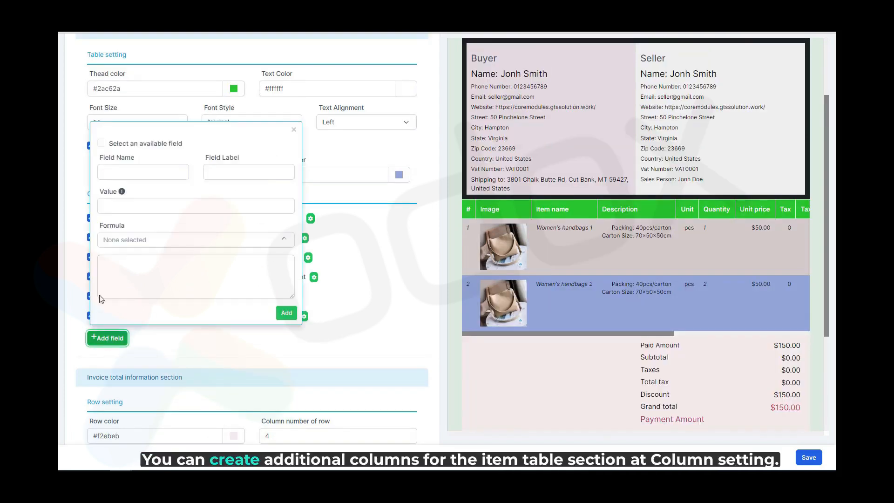
left_click(162, 176)
type("S")
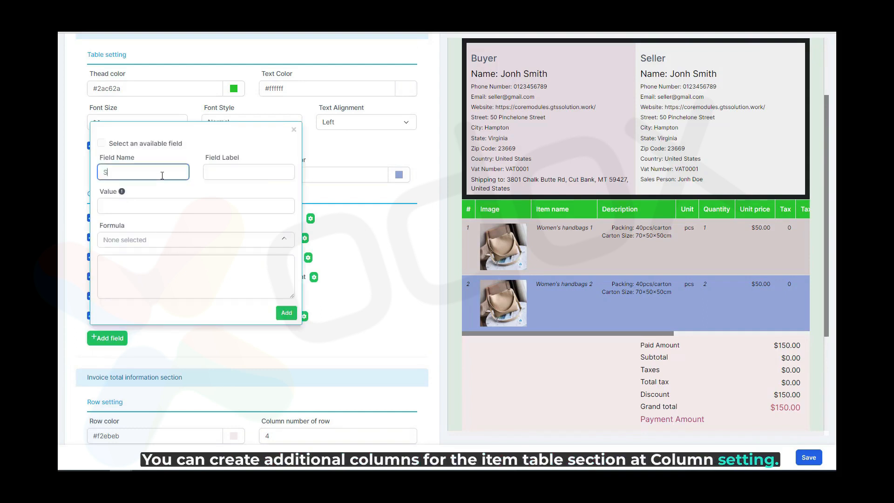
type("ub_total_2")
left_click(233, 173)
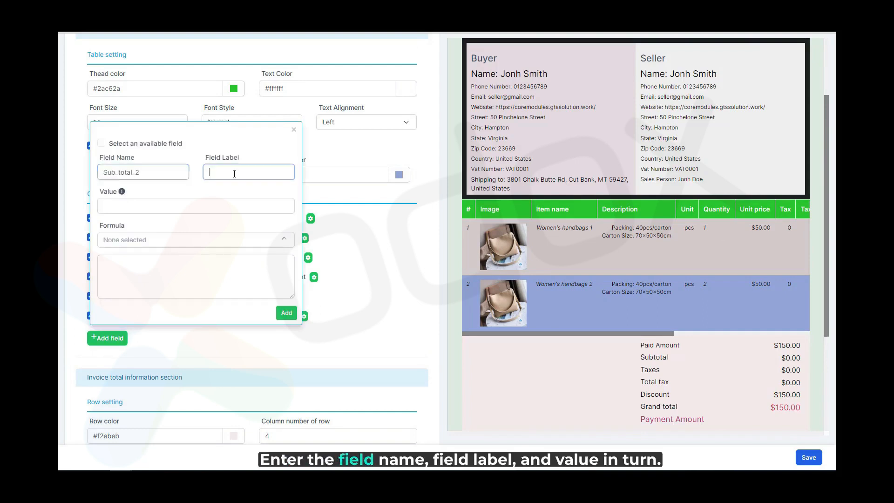
type("Sub Total 2")
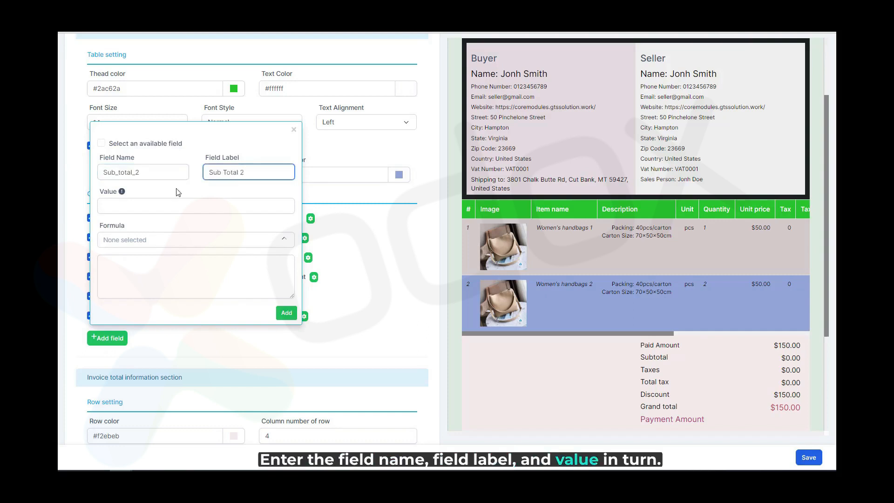
Define the new field's formula as item table quantity multiplied by item table unit price.
left_click(148, 210)
left_click(147, 242)
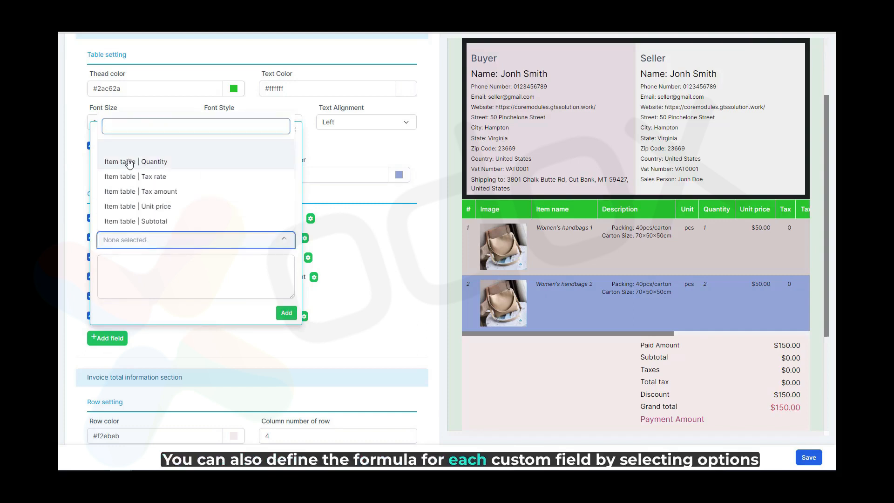
left_click(129, 163)
left_click(191, 266)
type("*")
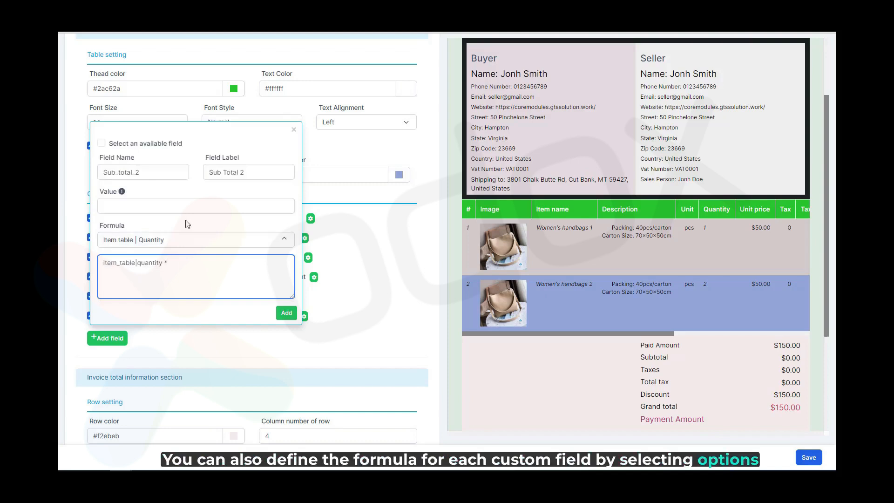
left_click(193, 240)
left_click(185, 204)
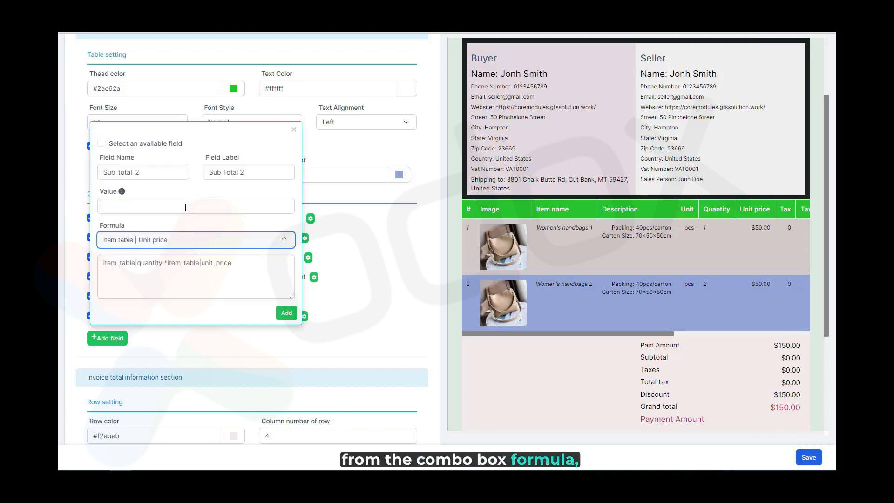
Set the field's value to Sub Total 2, add the field and display it as a column in the item table.
left_click(185, 207)
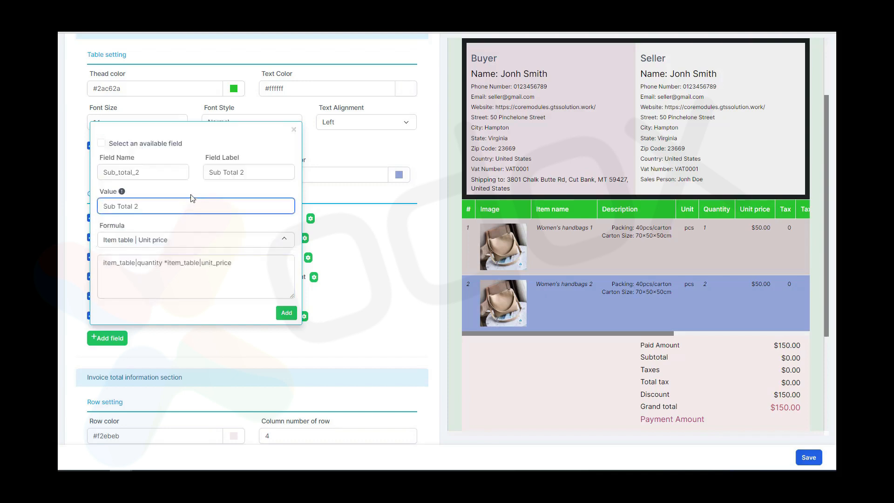
left_click(190, 194)
left_click(287, 313)
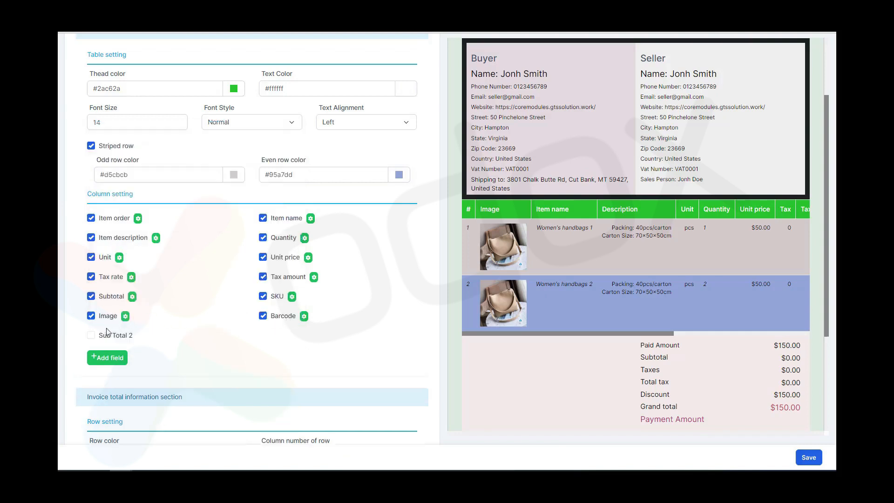
left_click(91, 335)
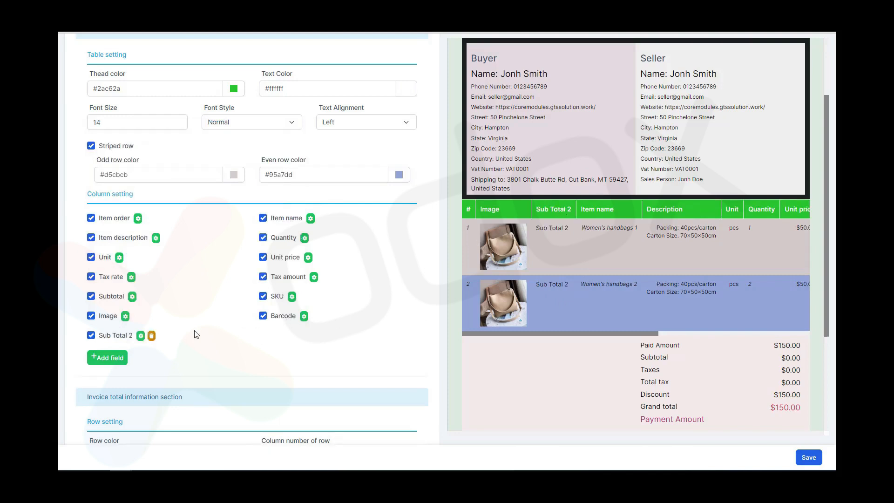
Set the Sub Total 2 column's order number to 4.
left_click(140, 336)
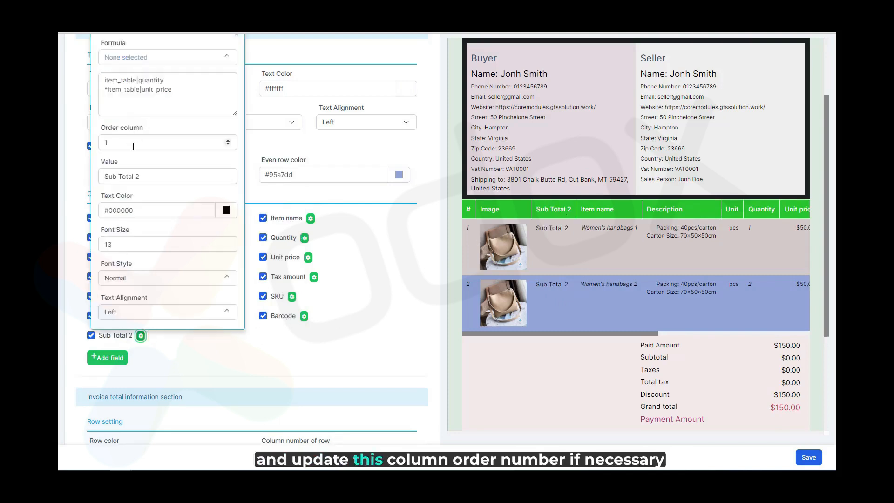
left_click(133, 147)
left_click_drag(134, 147, 99, 143)
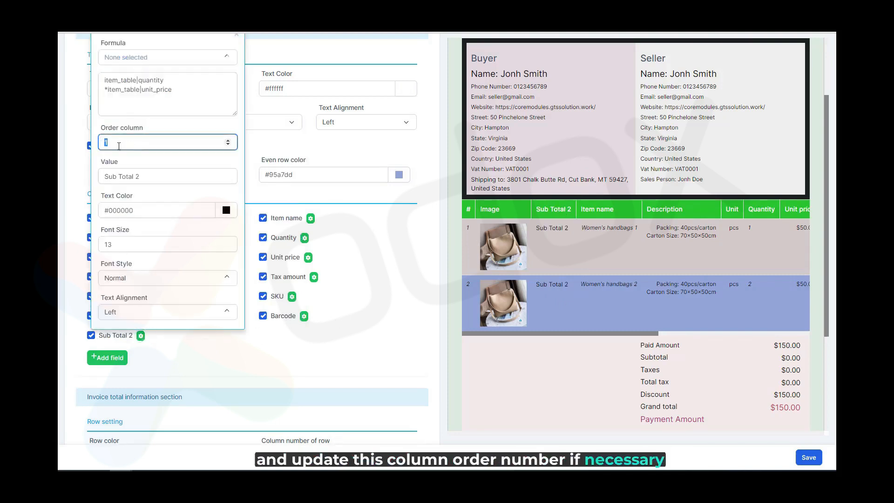
type("4")
left_click(218, 162)
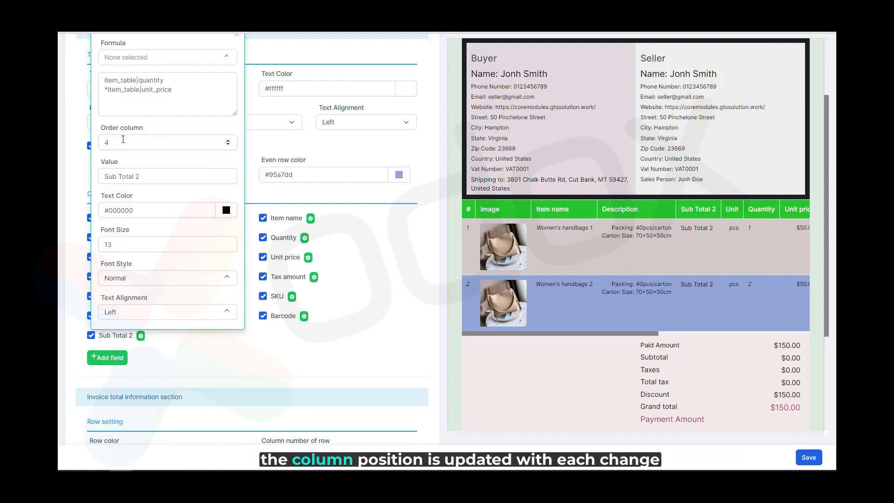
Set the Sub Total 2 column's order number to 2 and close its settings.
double_click(107, 142)
type("2")
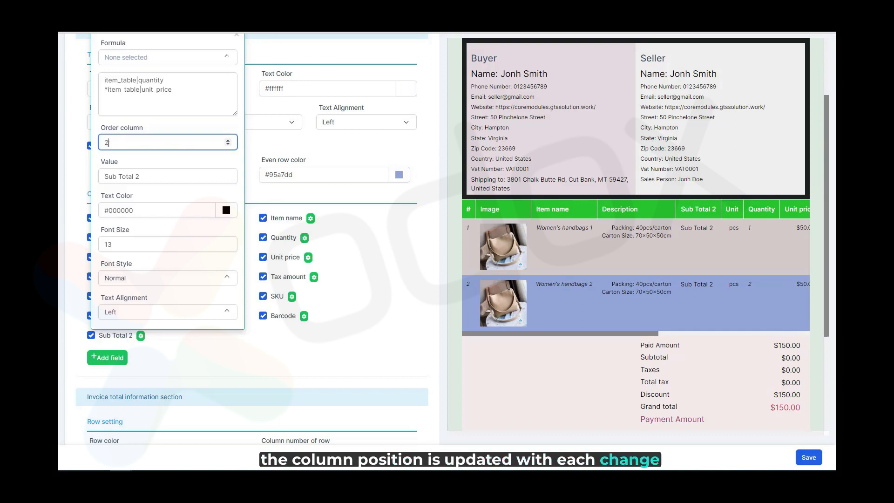
left_click(150, 157)
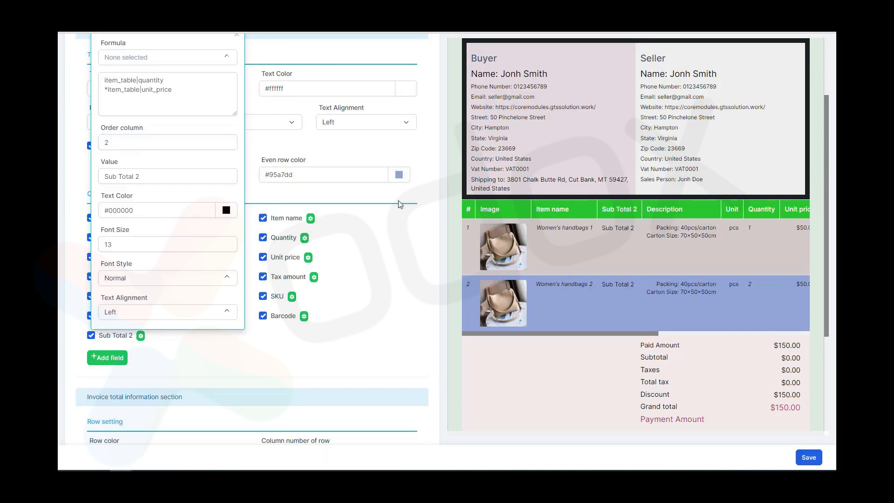
left_click(399, 243)
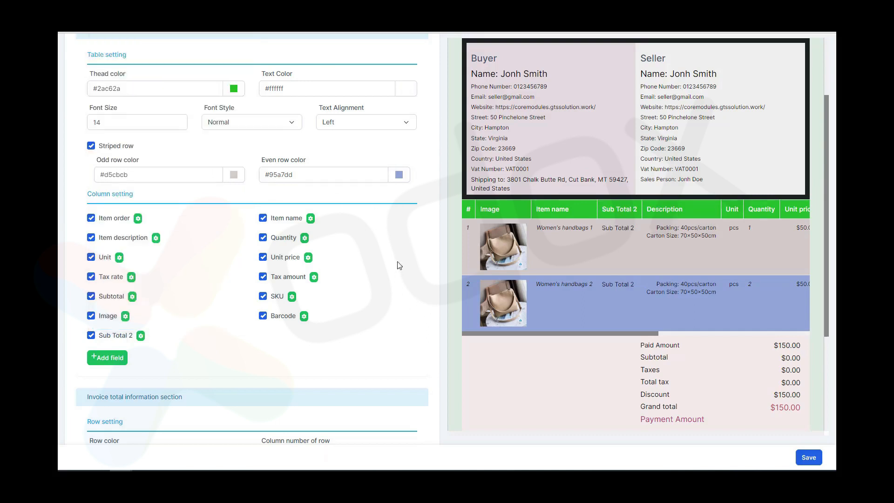
Set the row color of the invoice total information section to the light green #beddbd.
scroll(391, 289, "down", 5)
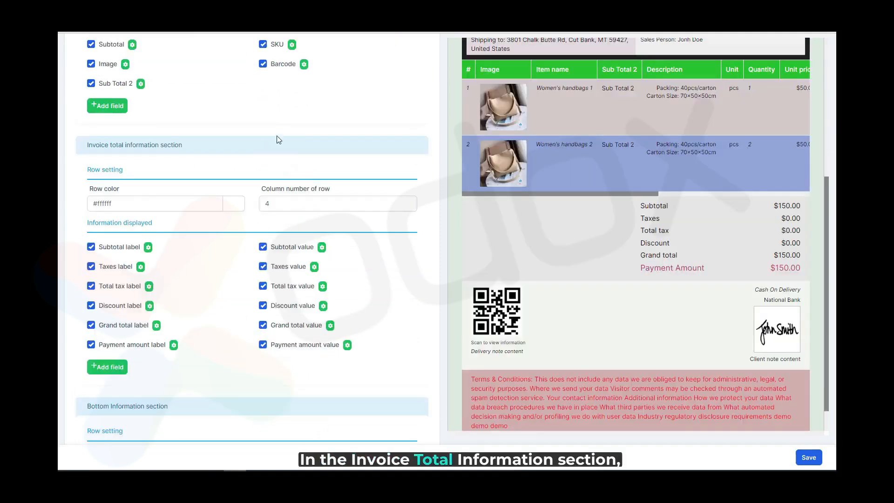
left_click(132, 203)
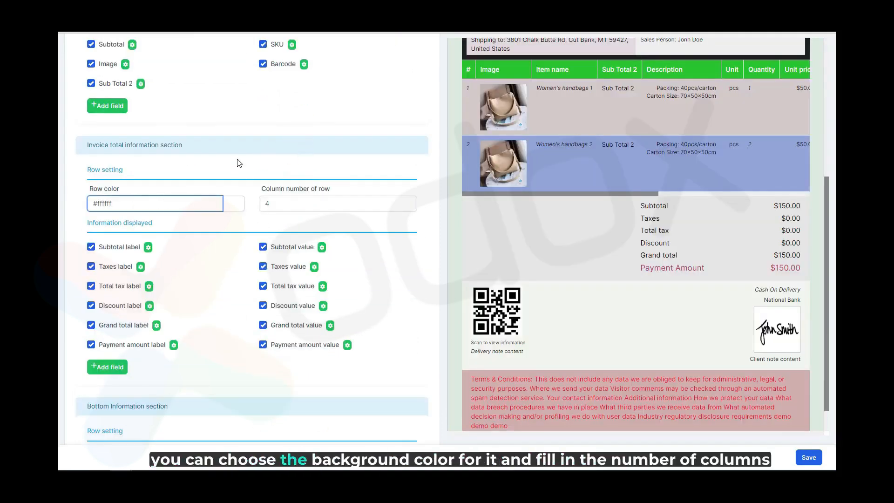
left_click(241, 208)
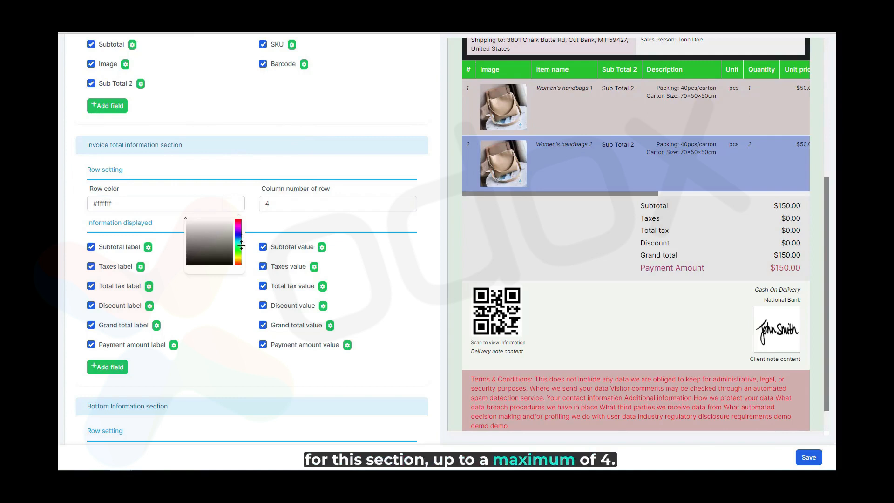
left_click(237, 247)
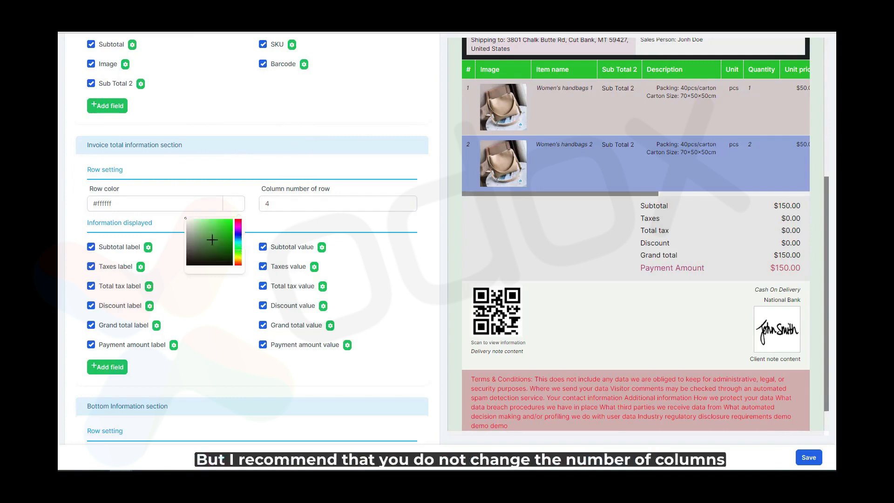
left_click(193, 224)
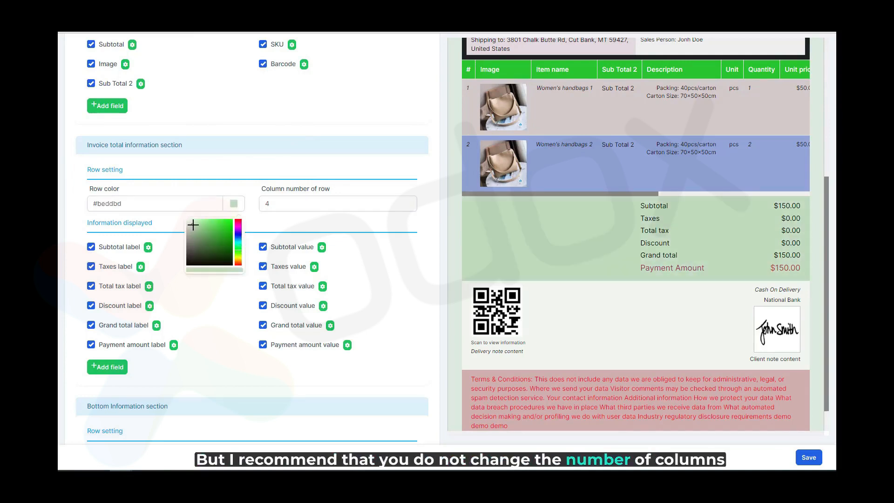
left_click(233, 180)
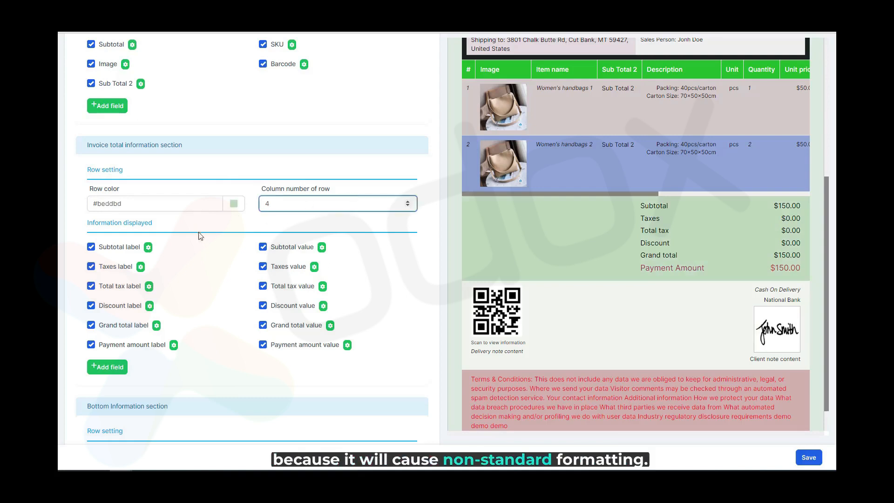
Review the order, text color, font and alignment settings of the Subtotal label and Subtotal value fields.
left_click(148, 248)
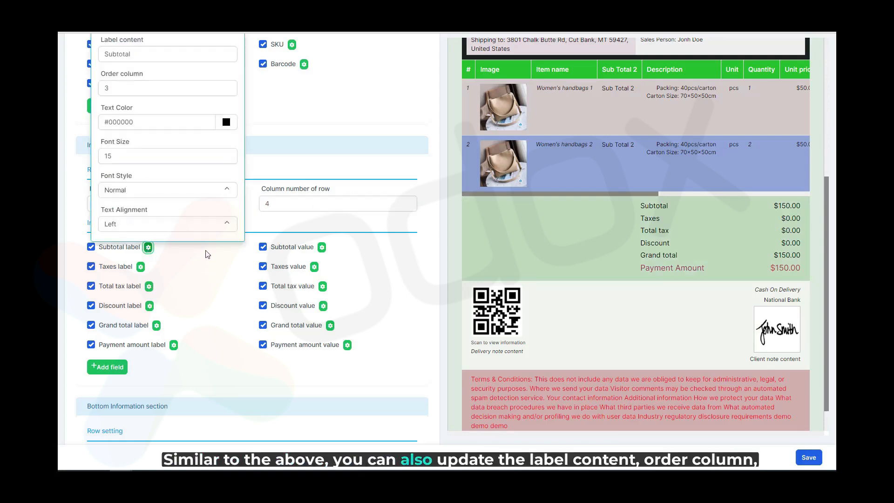
left_click(152, 56)
left_click(147, 87)
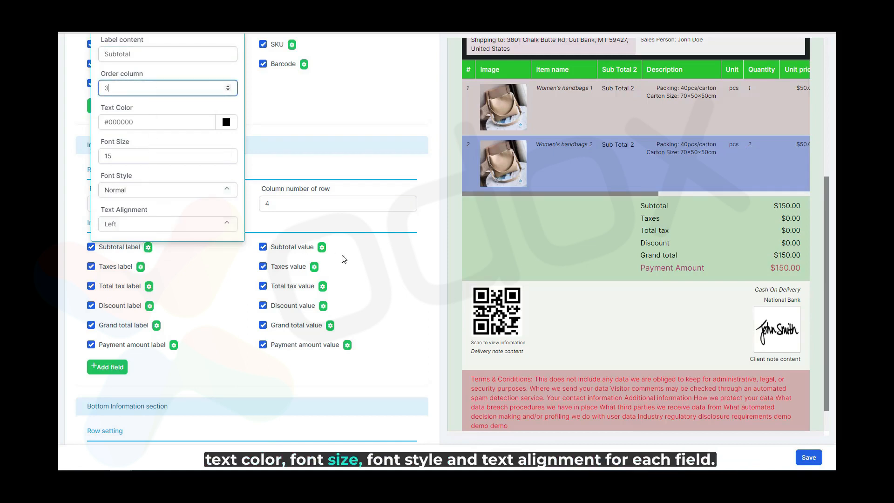
left_click(325, 252)
left_click(322, 247)
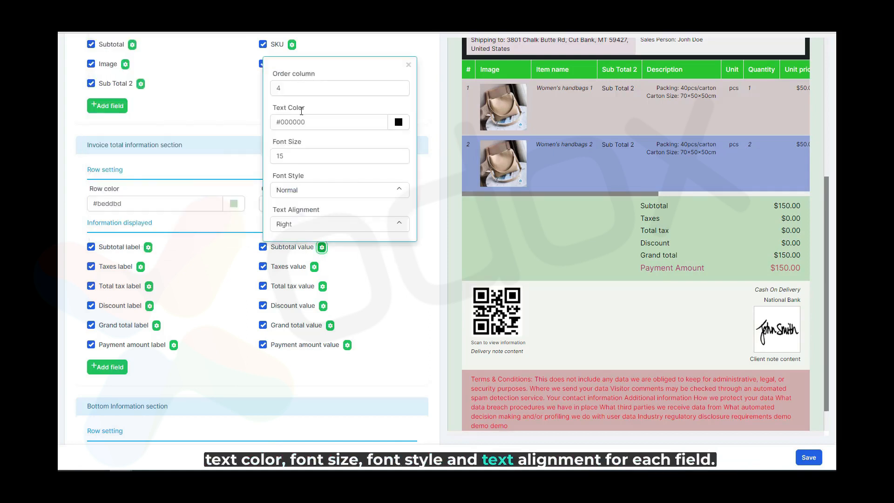
left_click(307, 83)
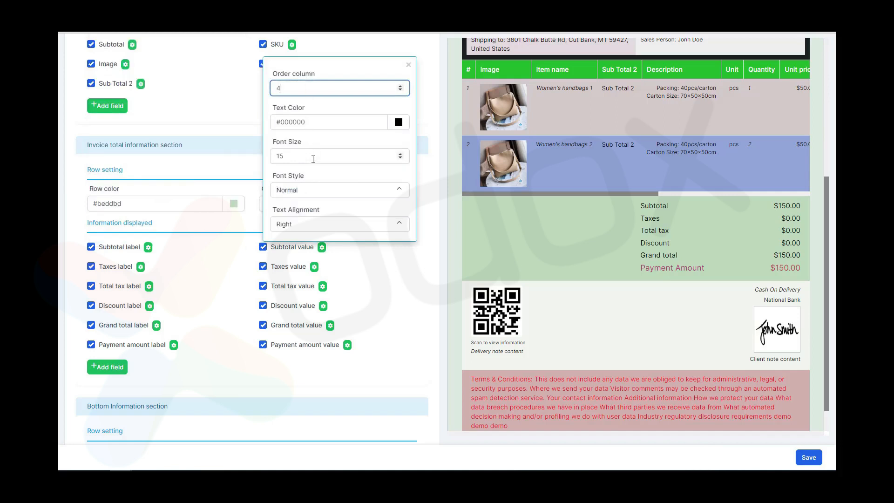
left_click(201, 254)
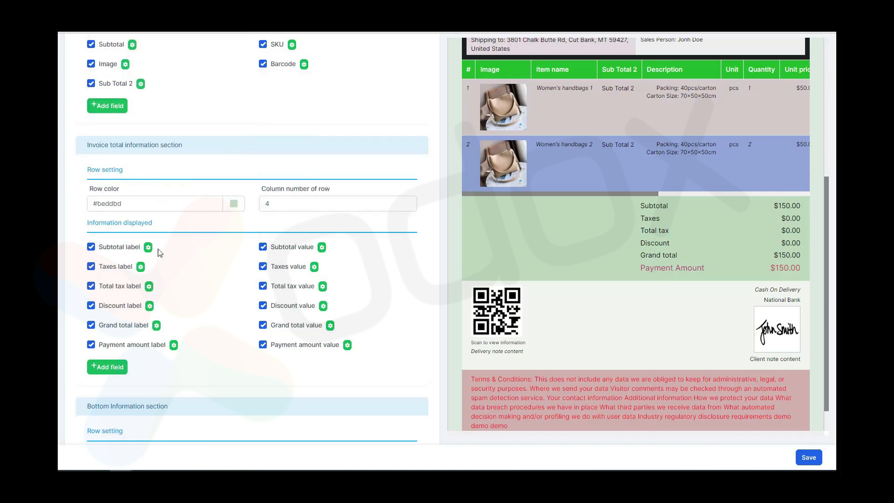
Hide the Subtotal label and Subtotal value in the invoice total section and show them again.
left_click(91, 248)
left_click(263, 247)
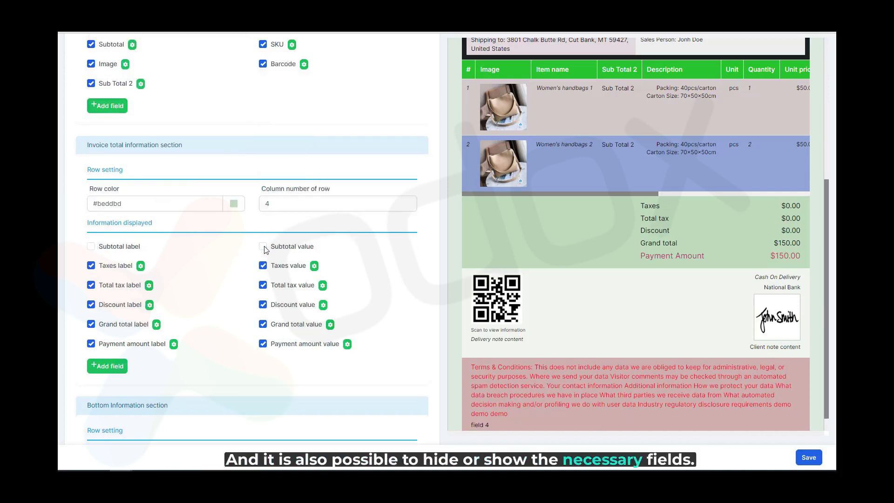
left_click(91, 247)
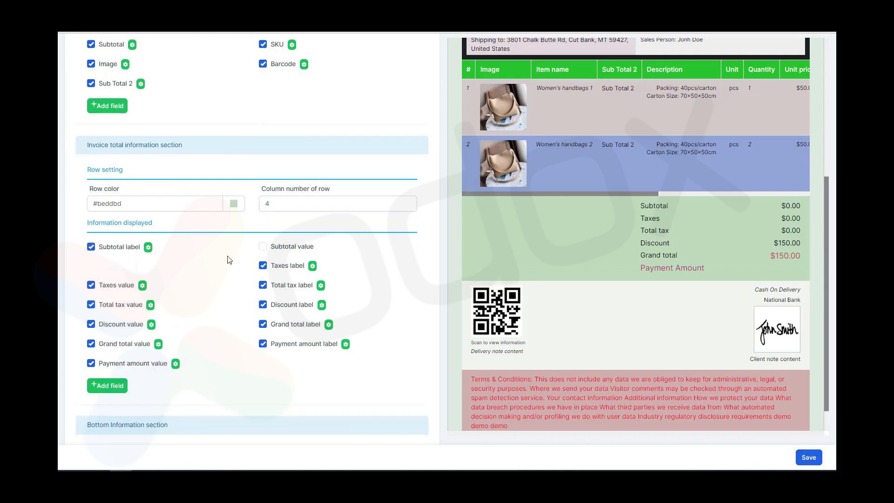
left_click(263, 247)
Open the form for adding a field to the invoice total section and check its available-field and custom-field options.
scroll(158, 338, "down", 1)
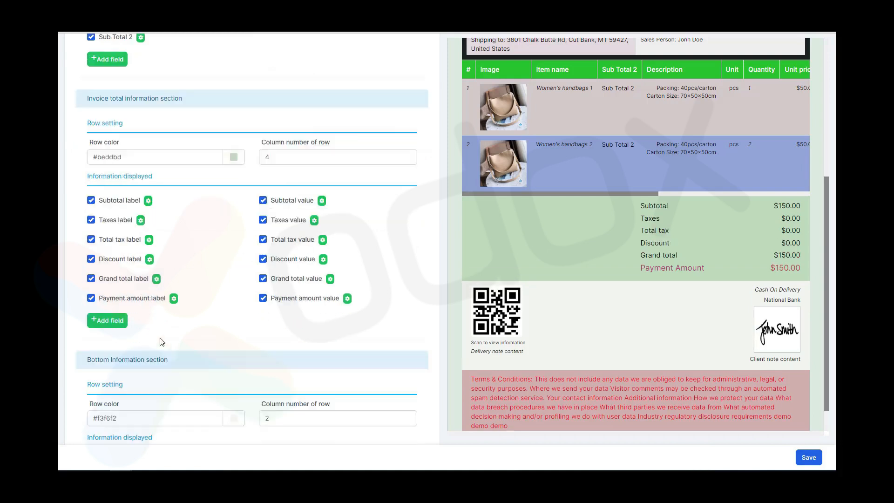
left_click(116, 322)
left_click(136, 127)
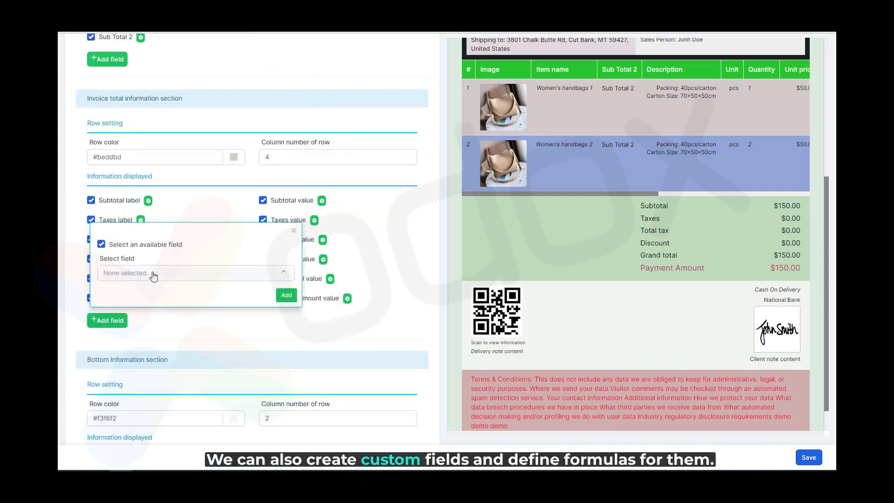
left_click(154, 275)
left_click(153, 273)
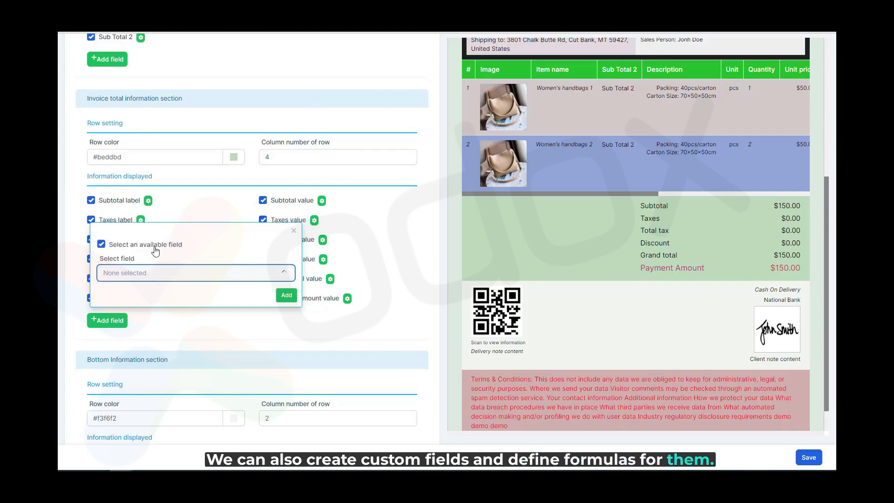
left_click(156, 250)
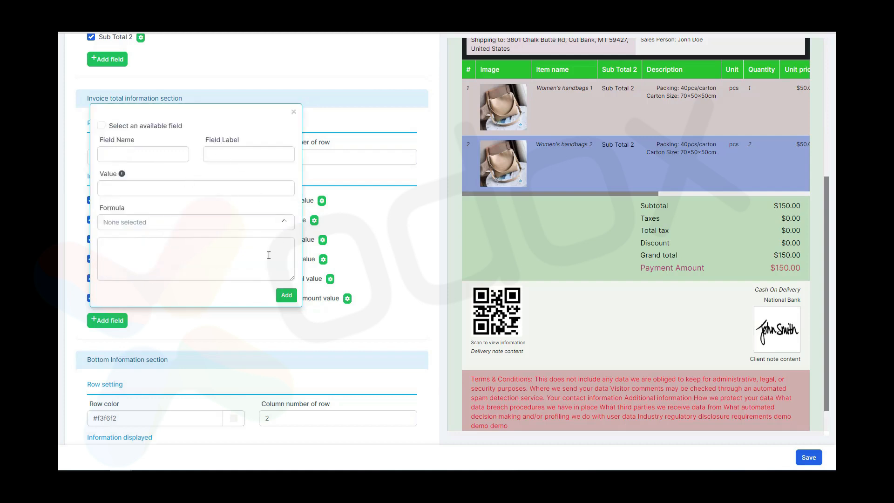
Hide the QR Code and Payment method in the Bottom Information section and show them again.
left_click(211, 323)
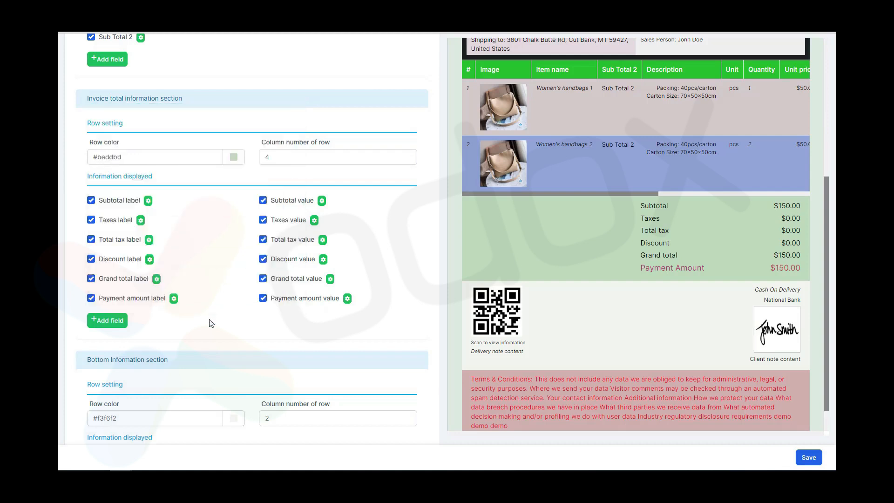
scroll(211, 323, "down", 5)
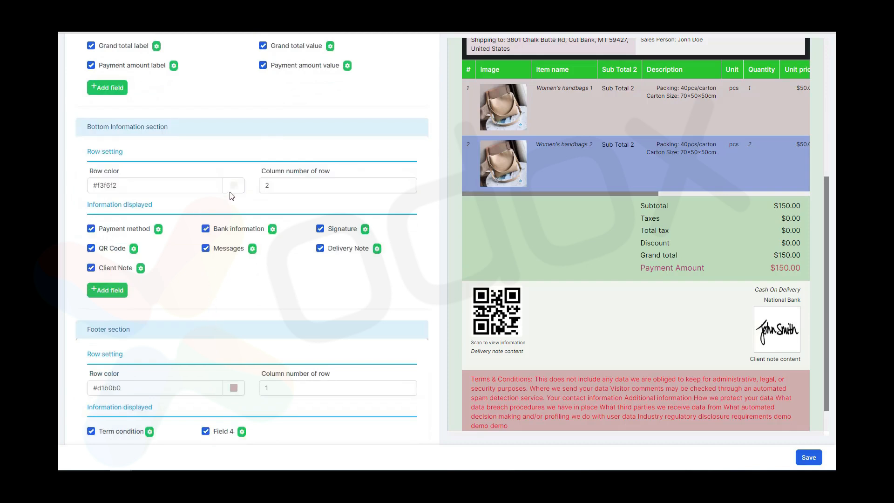
scroll(533, 282, "down", 1)
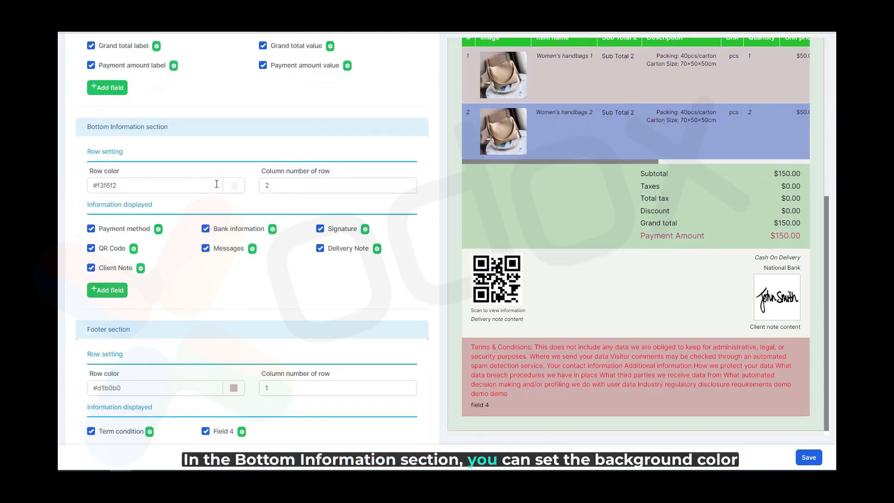
left_click(100, 249)
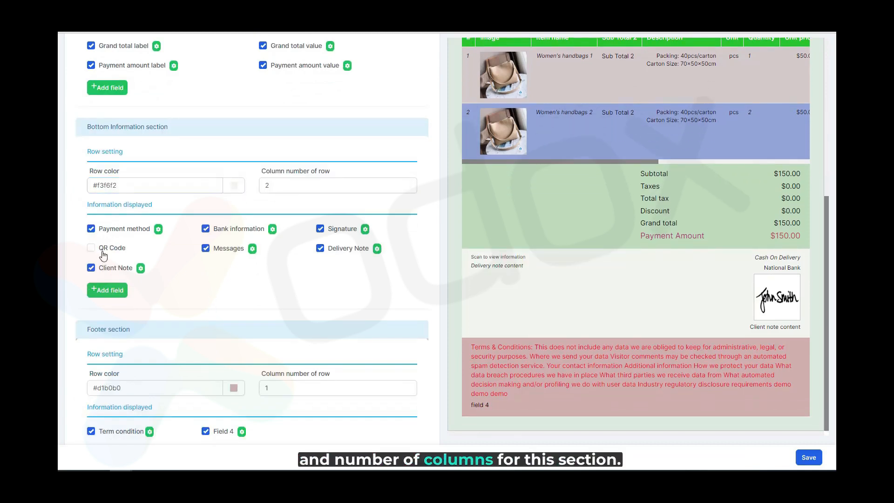
left_click(114, 231)
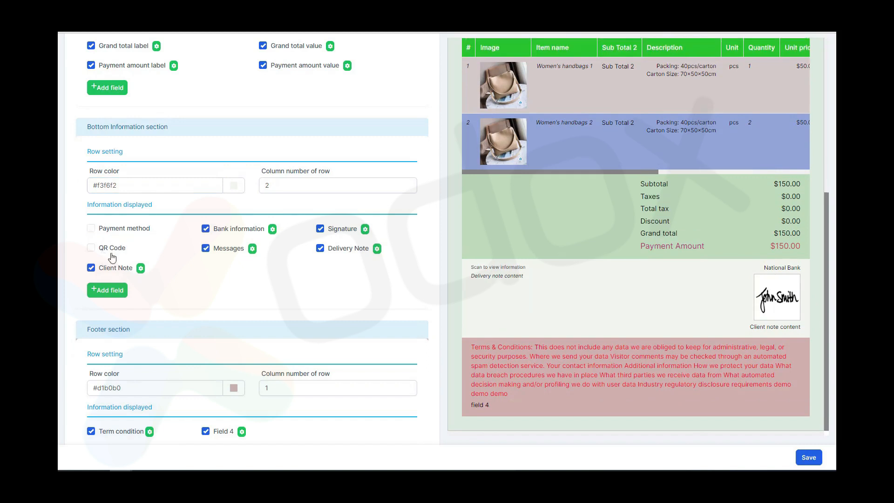
left_click(112, 254)
left_click(116, 228)
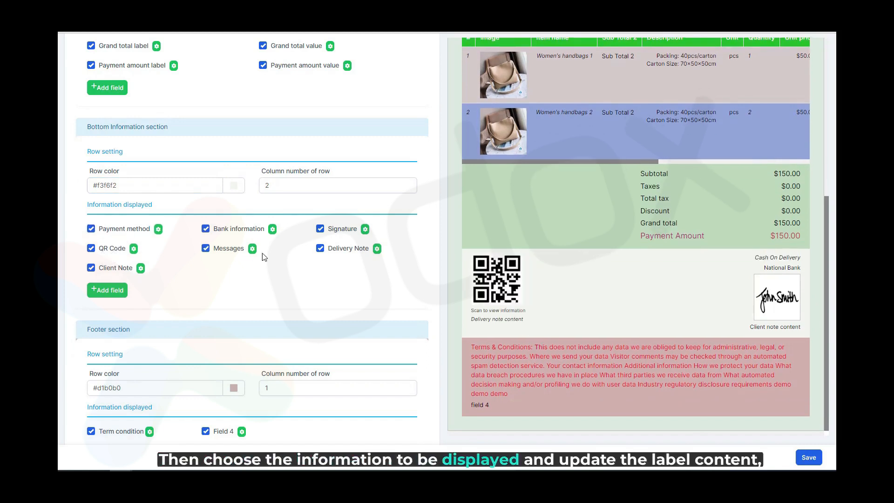
Set the Delivery Note's order column to 2, and hide and show the field again to compare the preview.
left_click(377, 249)
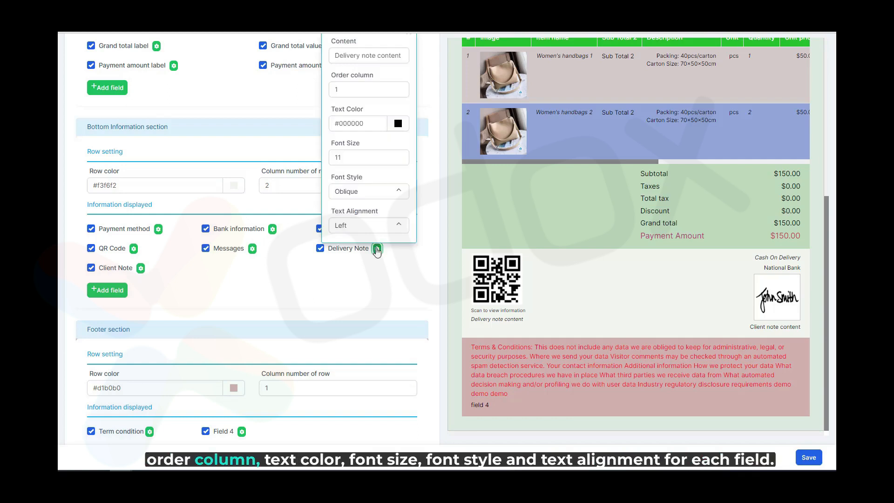
left_click(346, 88)
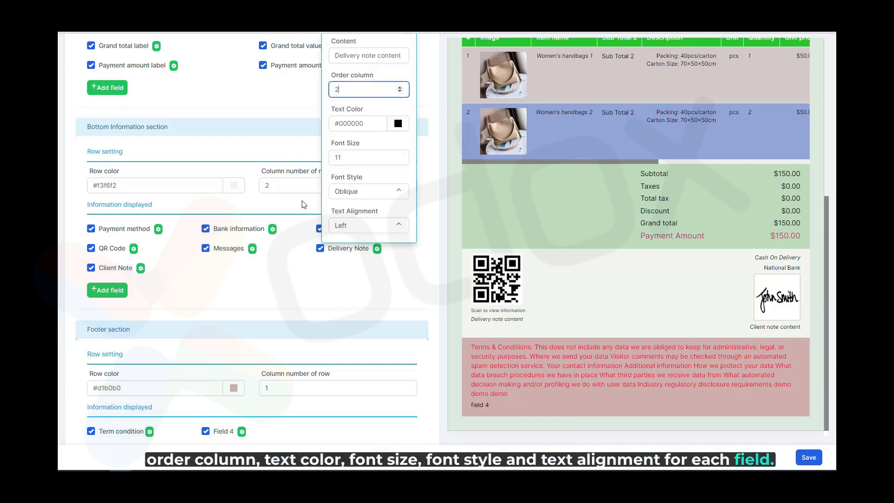
left_click(362, 304)
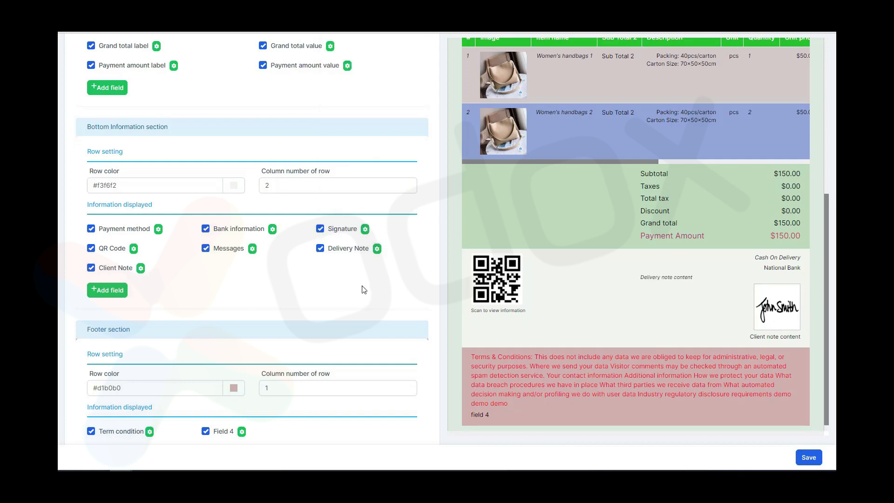
left_click(339, 254)
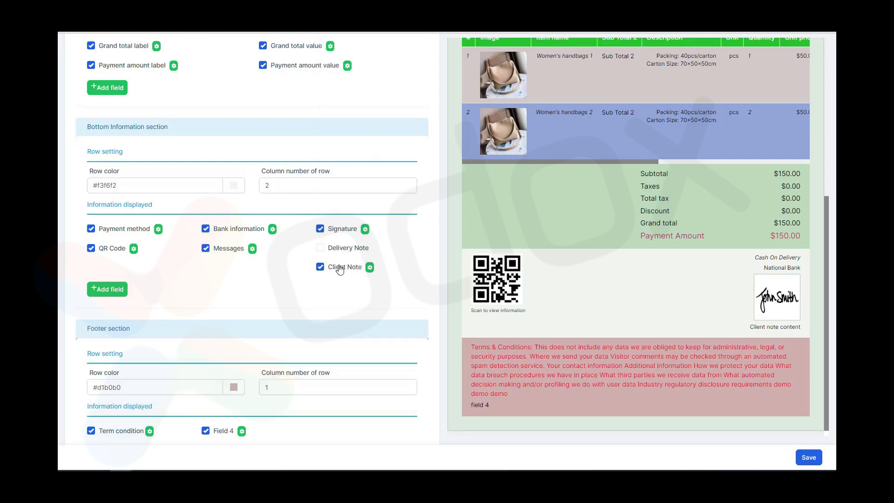
left_click(347, 252)
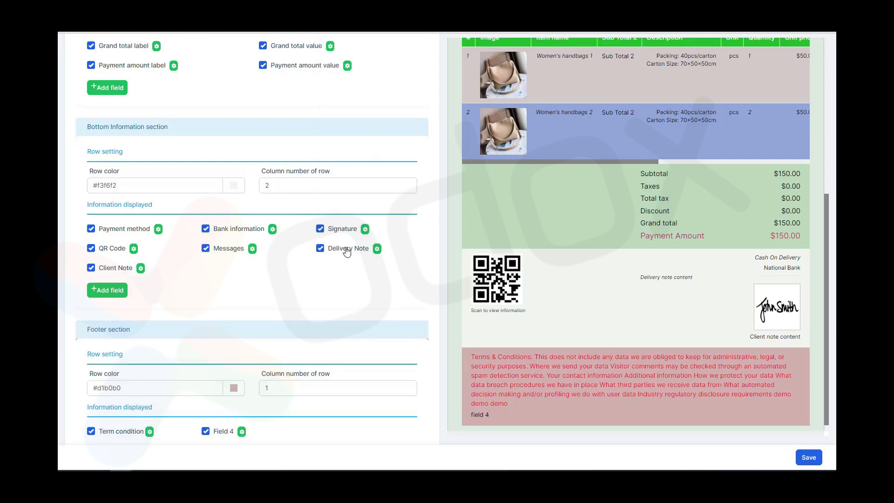
Set the Delivery Note's text alignment to Right and check the form for adding a Bottom Information field.
left_click(376, 249)
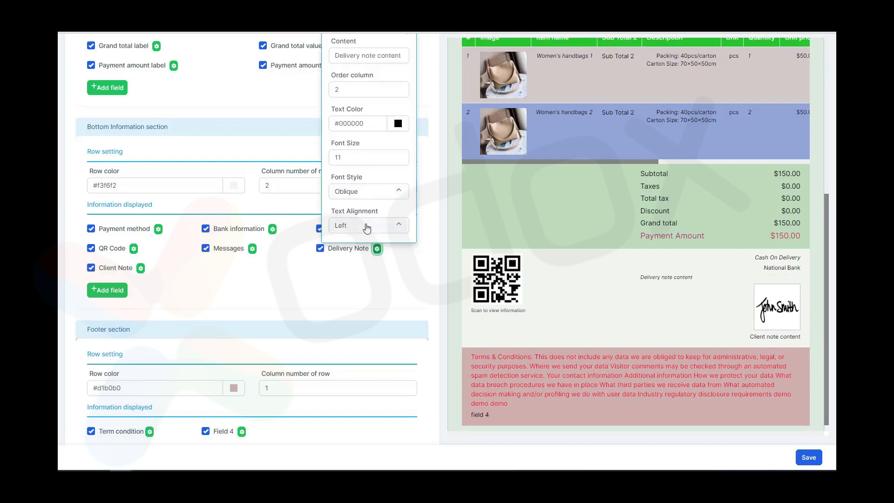
left_click(367, 227)
left_click(368, 193)
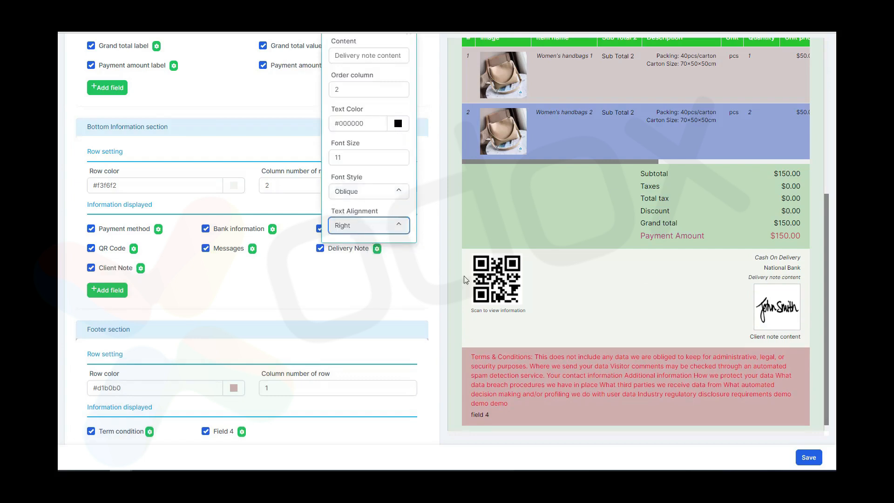
left_click(379, 294)
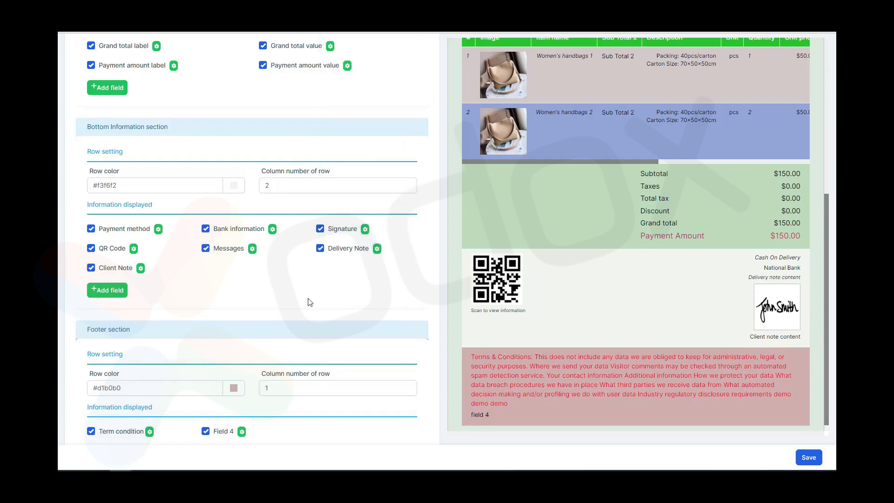
left_click(107, 290)
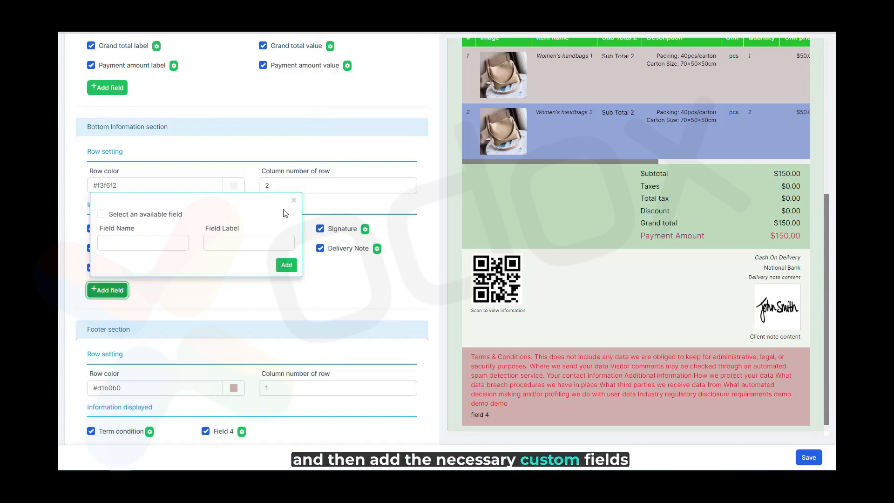
left_click(293, 201)
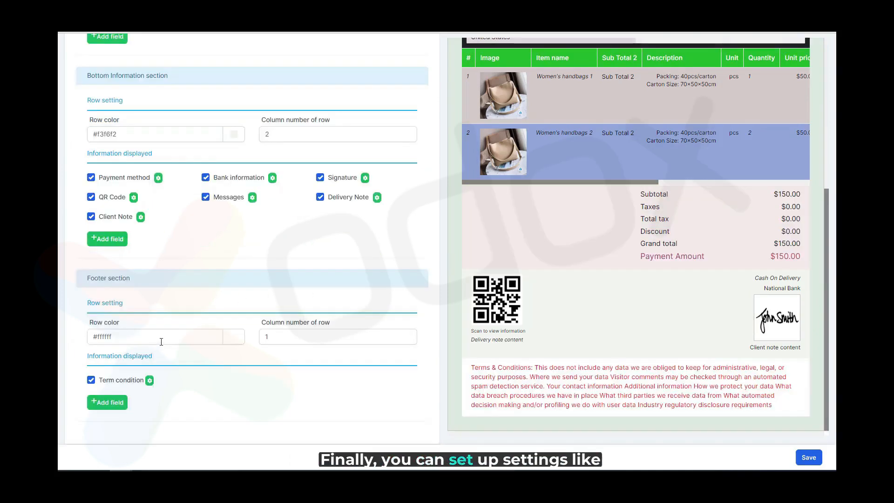
Set the row color of the Footer section to the light red #d1b0b0.
left_click(160, 342)
left_click(240, 339)
left_click(218, 370)
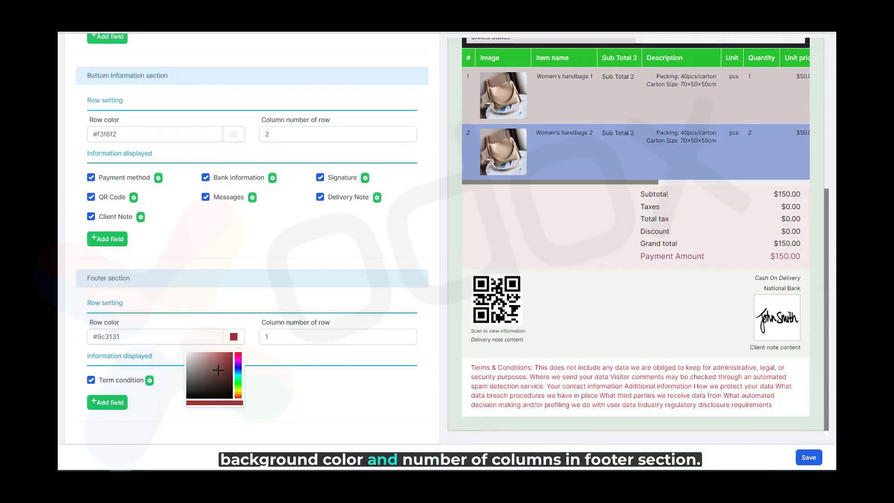
left_click(199, 363)
left_click(198, 361)
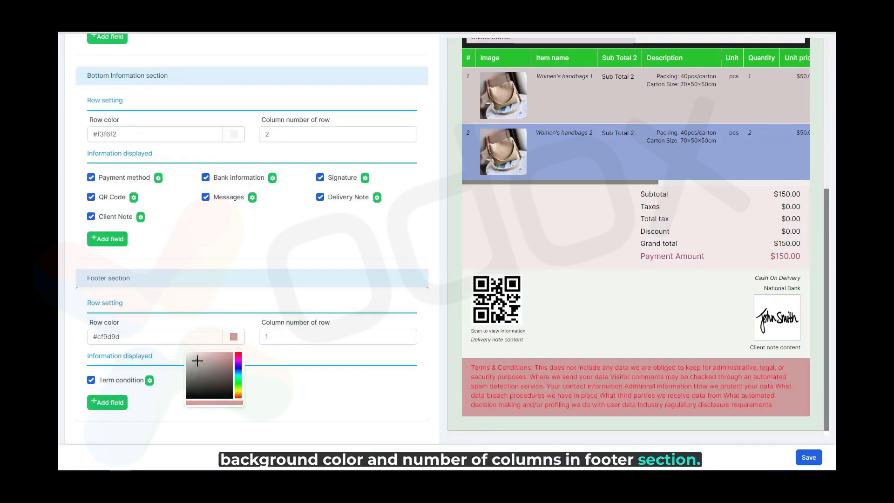
left_click(194, 360)
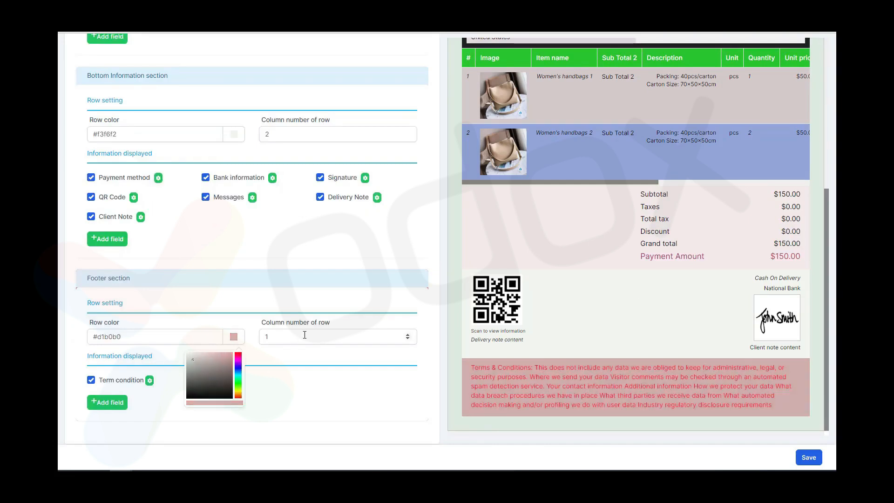
left_click(372, 335)
left_click(198, 390)
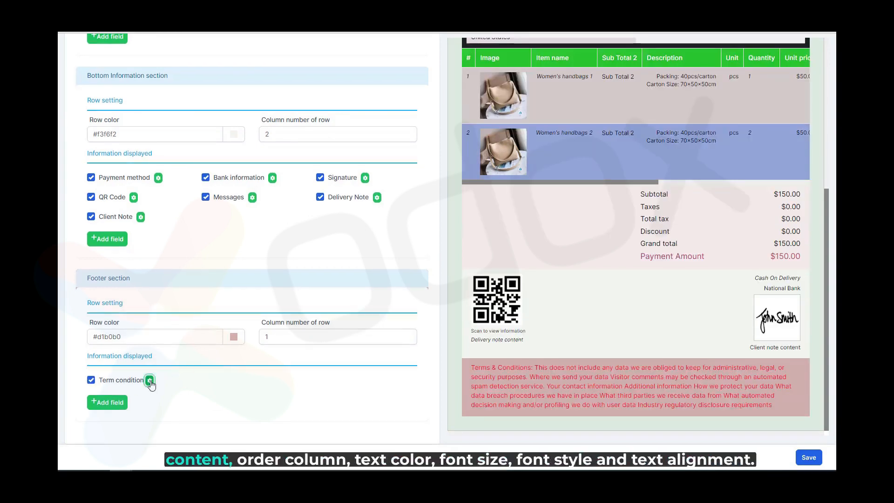
Append "demo demo demo" to the end of the Term condition content in the Footer section.
left_click(149, 380)
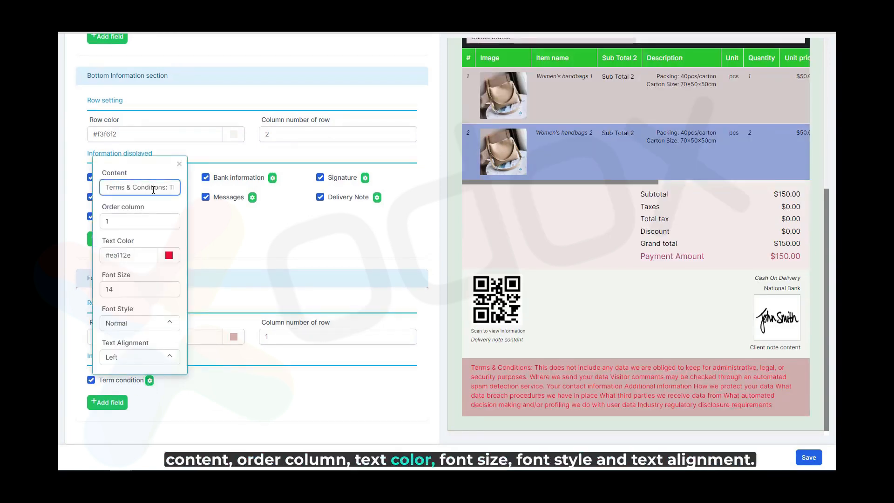
key("End")
type("demo dem")
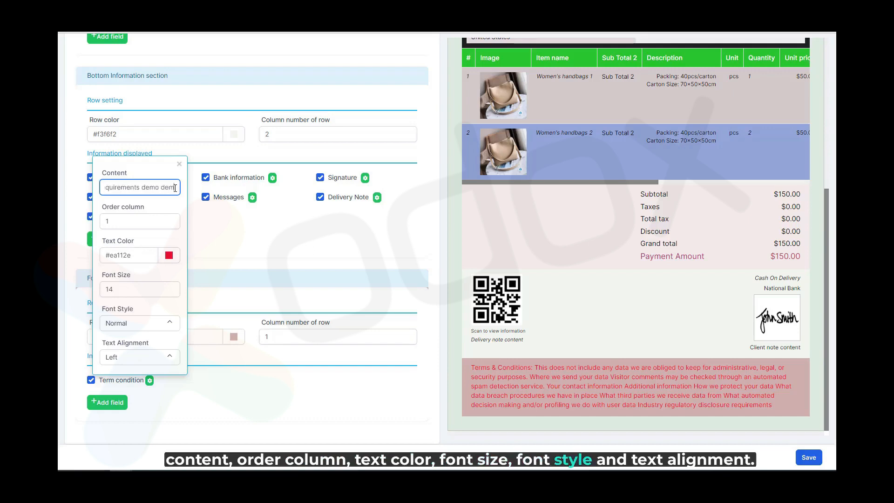
type("o demo")
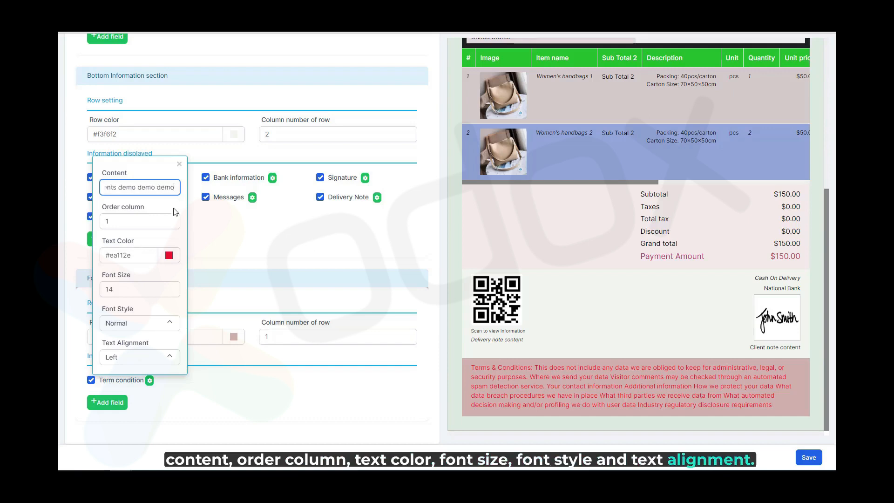
left_click(174, 208)
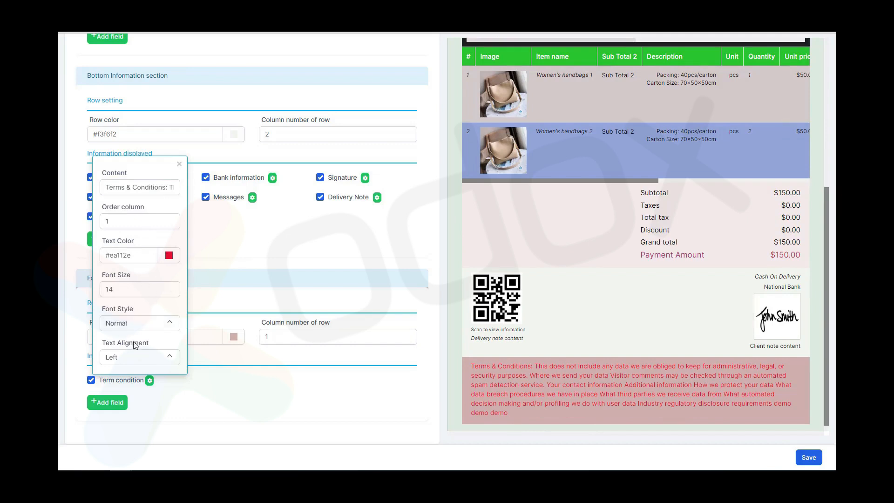
left_click(167, 407)
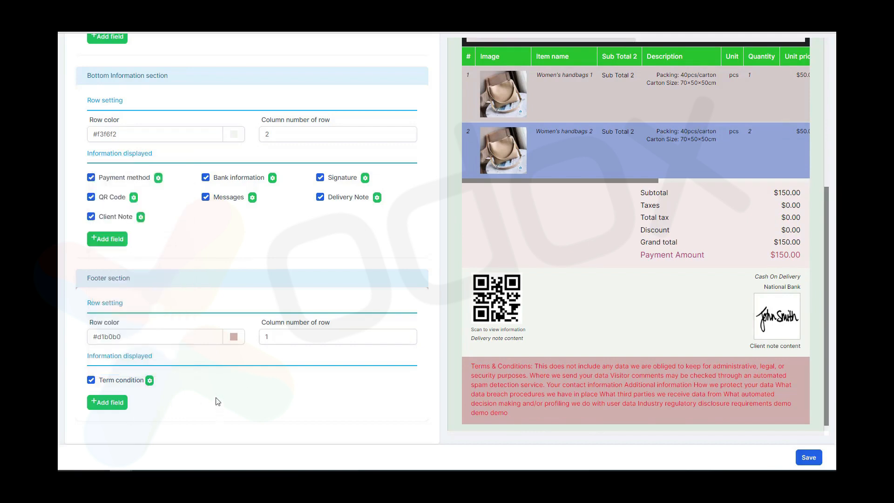
Add a custom field to the Footer section with the name Filed 4 and the label Field 4.
left_click(107, 402)
left_click(173, 356)
type("Filed")
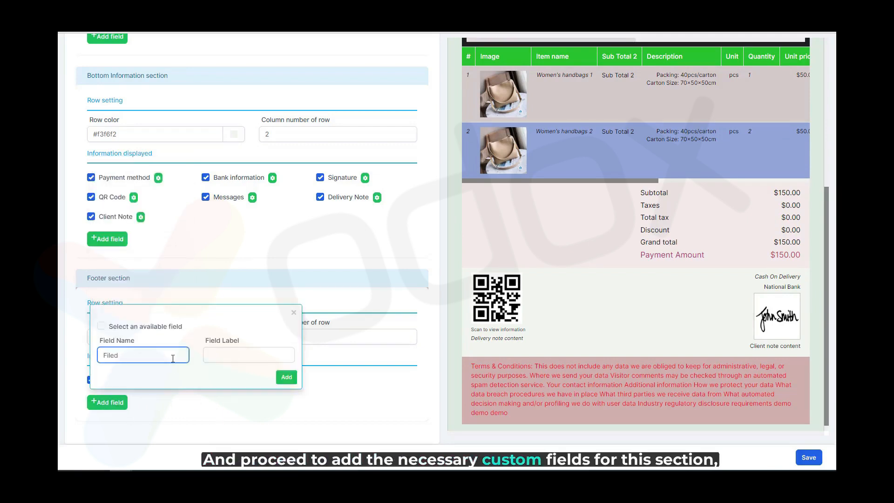
type(" 4")
left_click(247, 353)
type("Field 3")
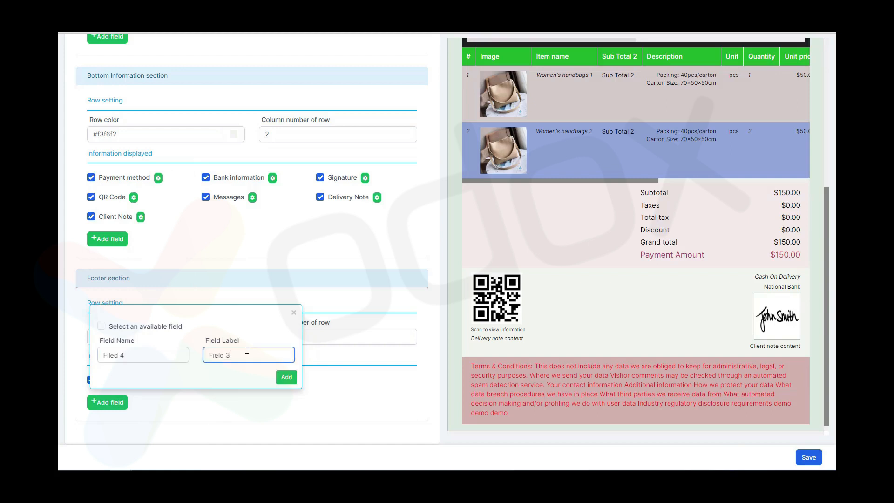
left_click(284, 377)
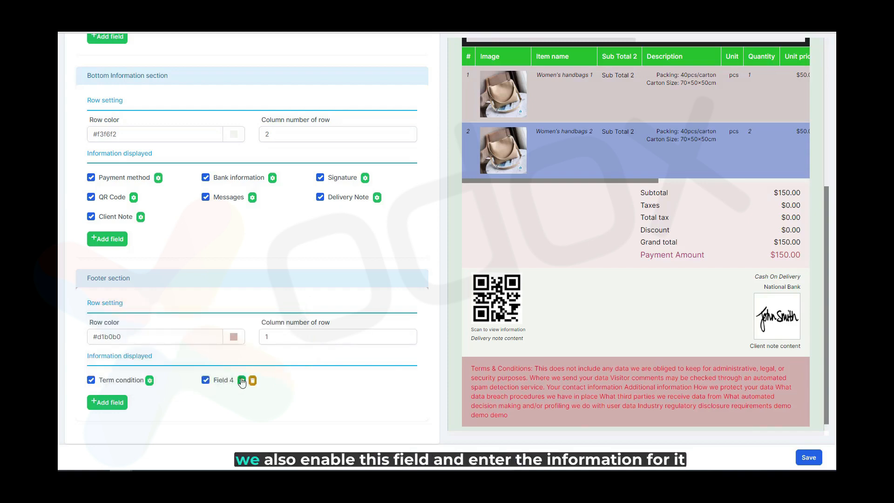
Set the value of the Footer section's Field 4 to "field 4" with order column 1.
left_click(242, 381)
left_click(274, 222)
type("field 4")
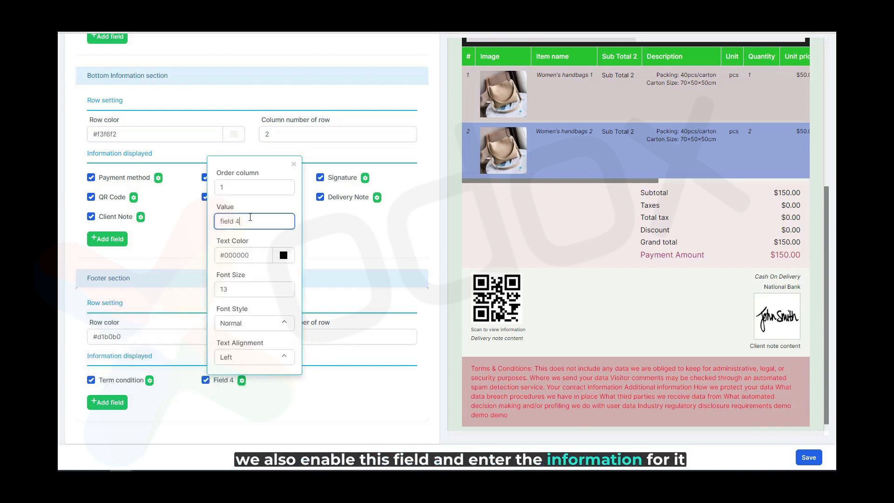
left_click(279, 204)
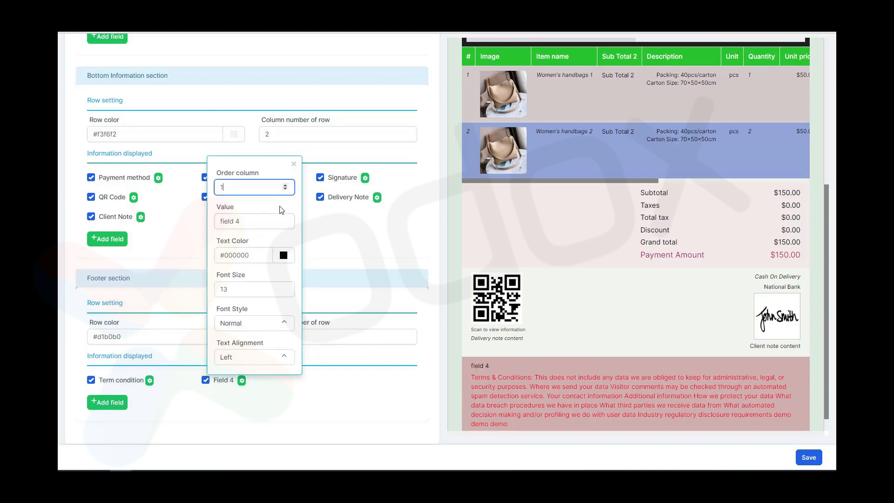
left_click(345, 244)
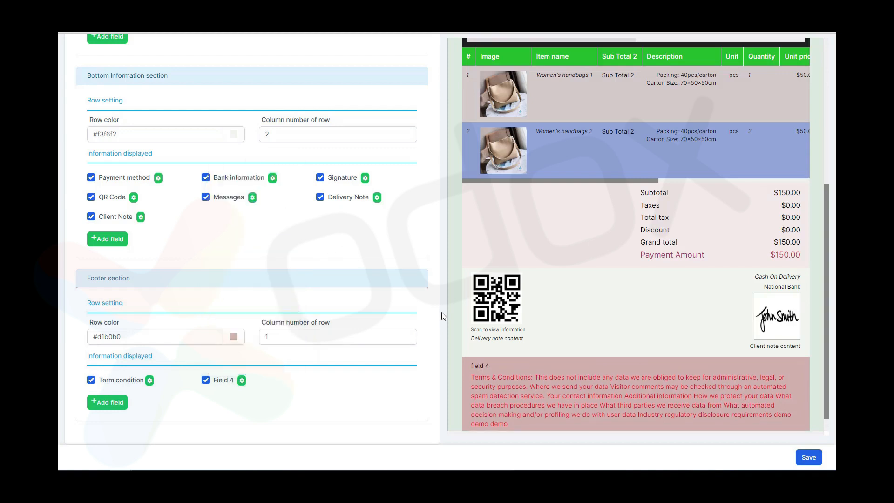
Save the invoice template and locate Demo Template in the templates list.
left_click(811, 459)
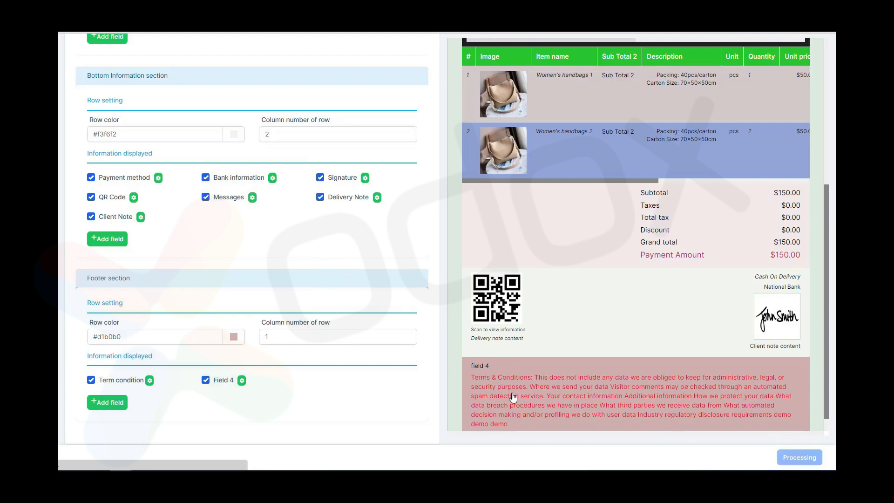
scroll(521, 385, "up", 3)
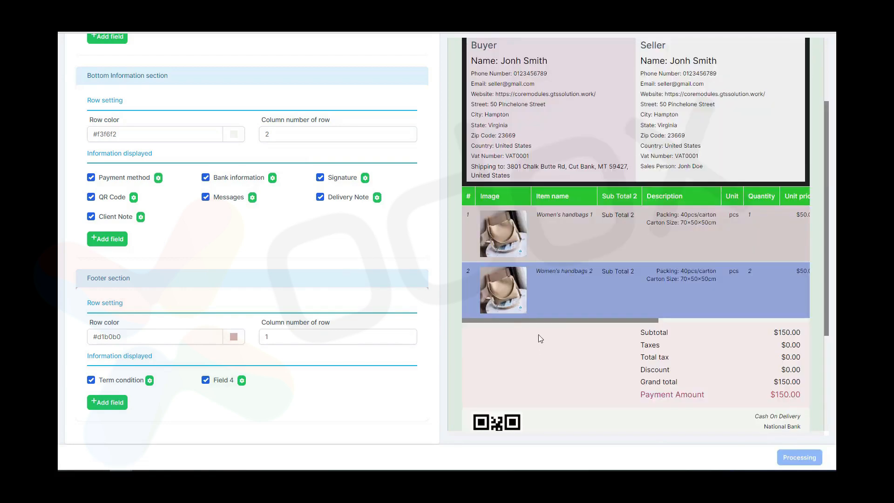
scroll(536, 333, "up", 3)
scroll(535, 333, "down", 6)
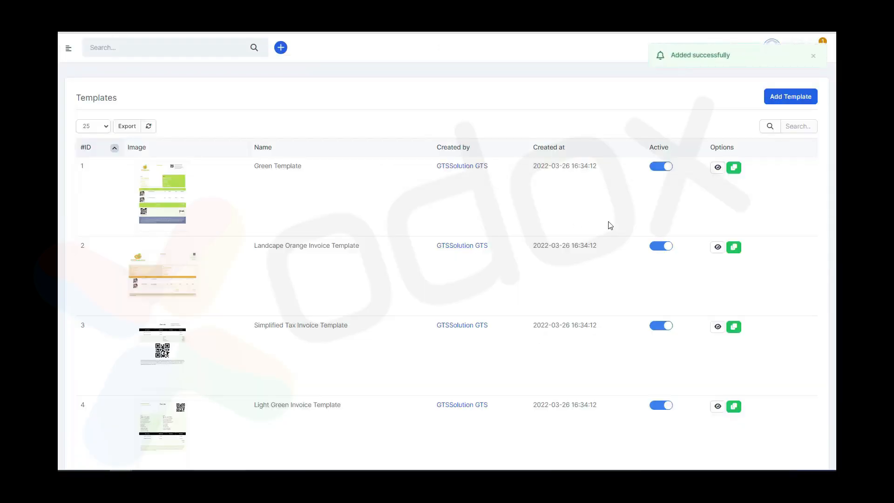
scroll(631, 255, "down", 3)
scroll(631, 256, "down", 10)
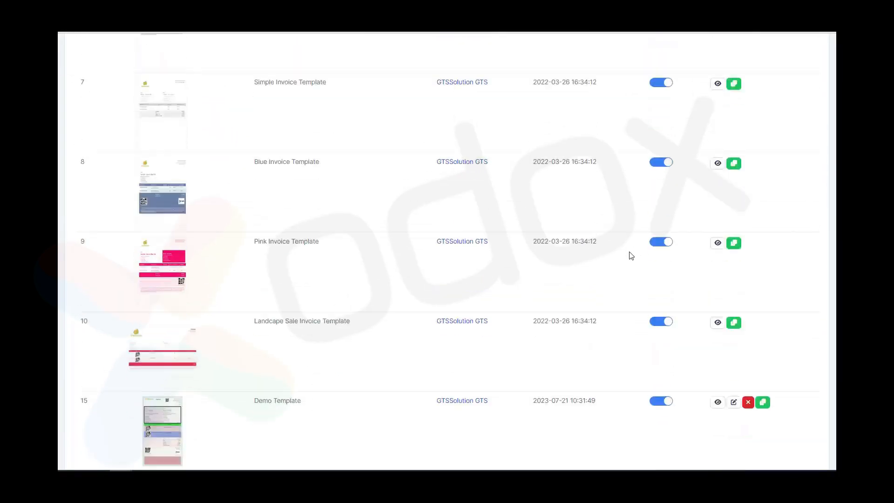
Preview the Demo Template image, review its layout down to the footer, and close the preview.
left_click(161, 357)
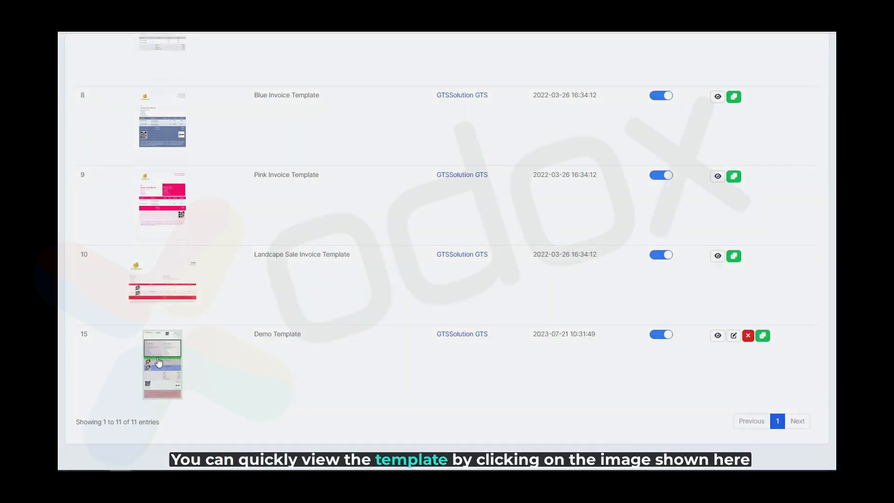
scroll(396, 262, "down", 3)
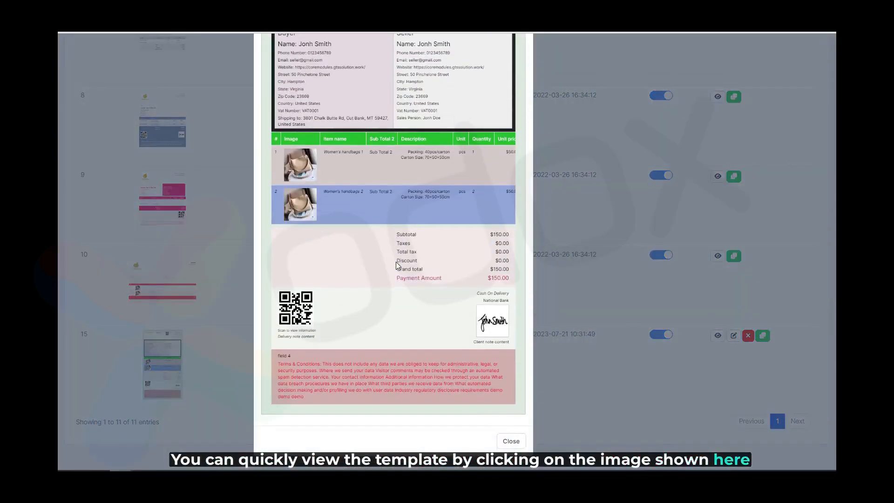
scroll(481, 343, "up", 1)
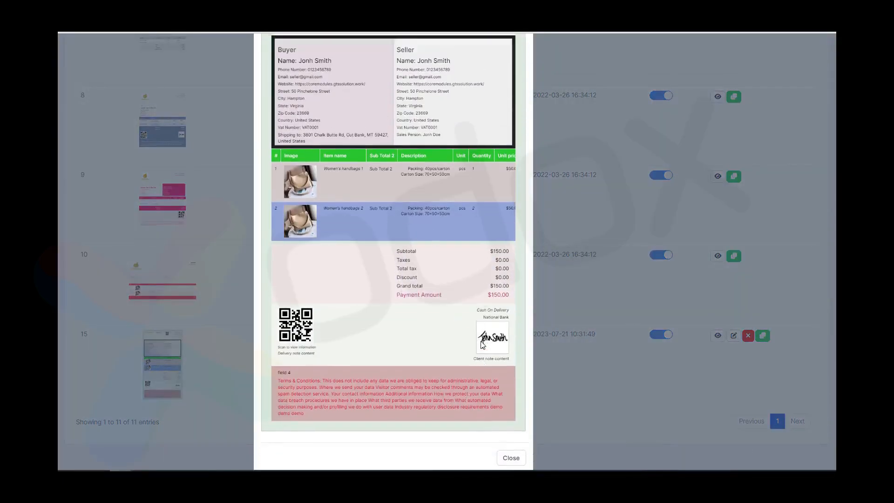
scroll(481, 344, "down", 1)
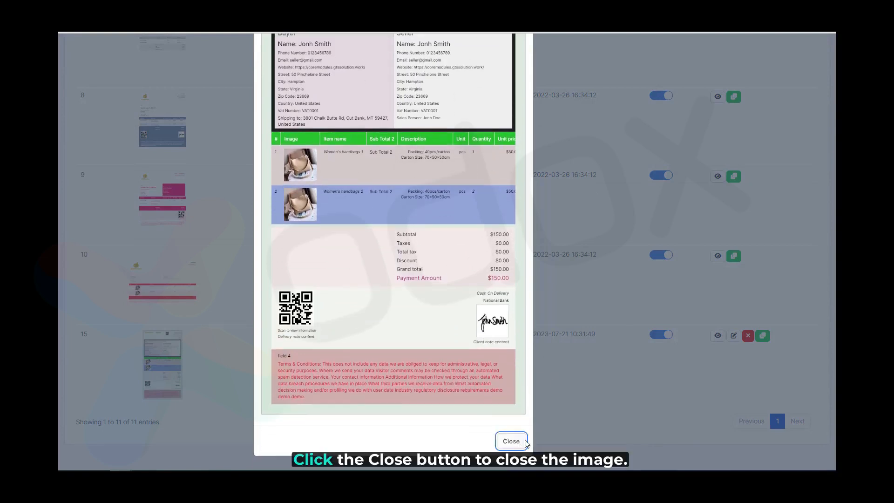
left_click(512, 441)
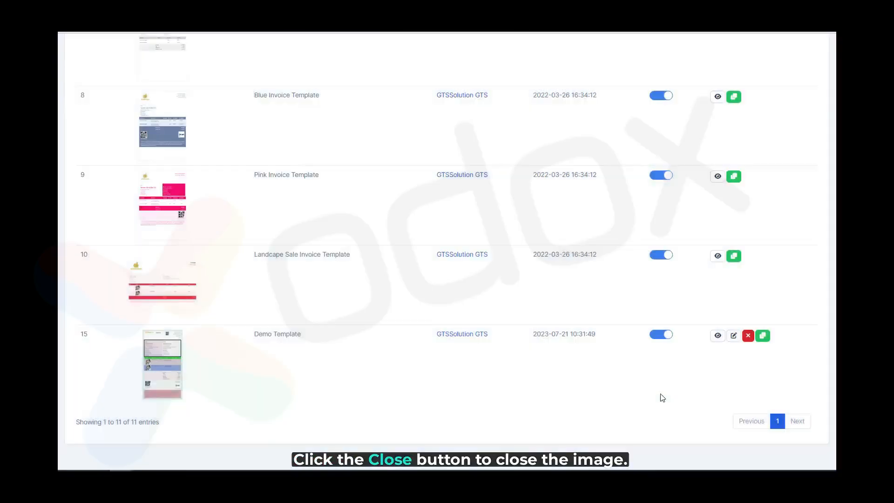
Open Demo Template for editing, look over its settings, and return to the templates list.
left_click(734, 337)
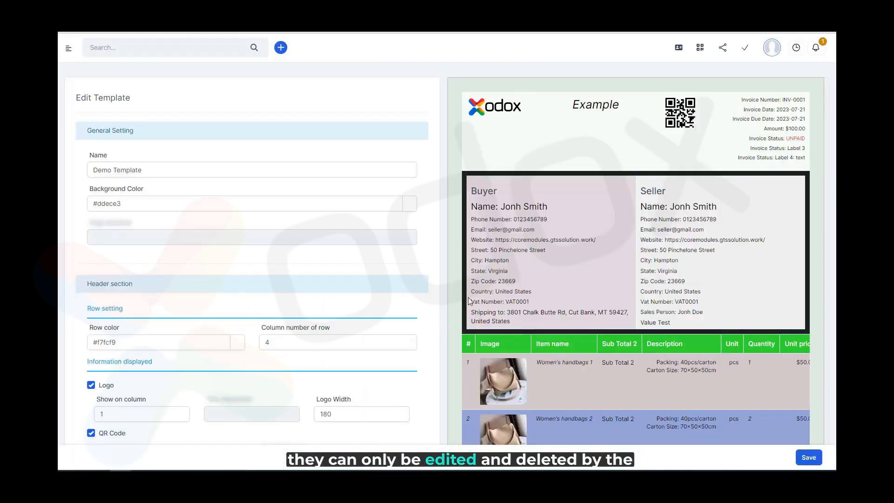
scroll(470, 287, "down", 10)
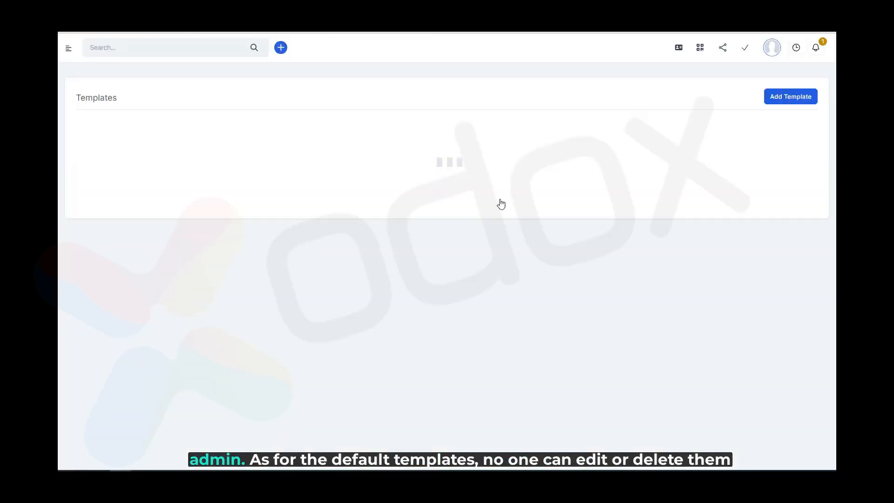
Clone Demo Template in the templates list and locate the copy.
scroll(524, 337, "down", 5)
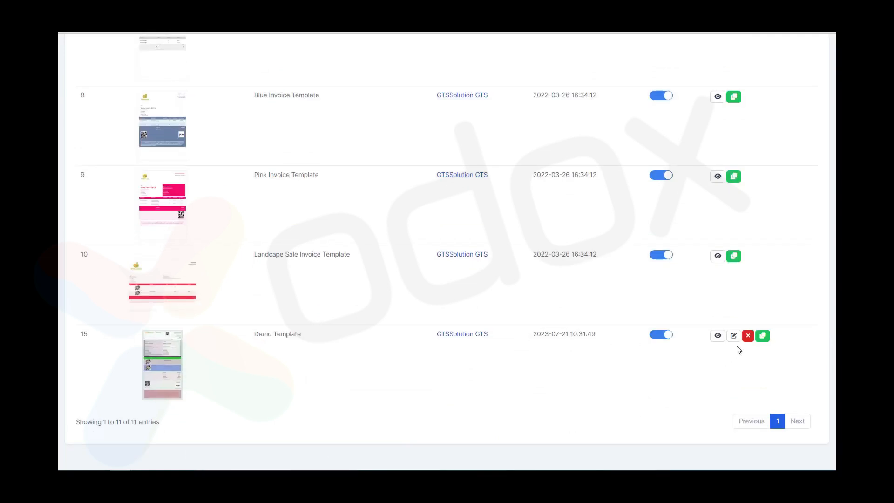
left_click(764, 336)
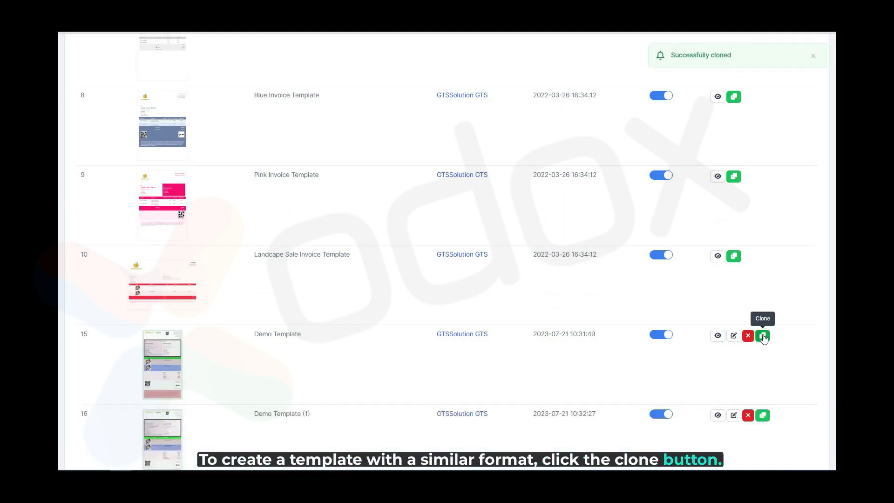
scroll(762, 335, "down", 2)
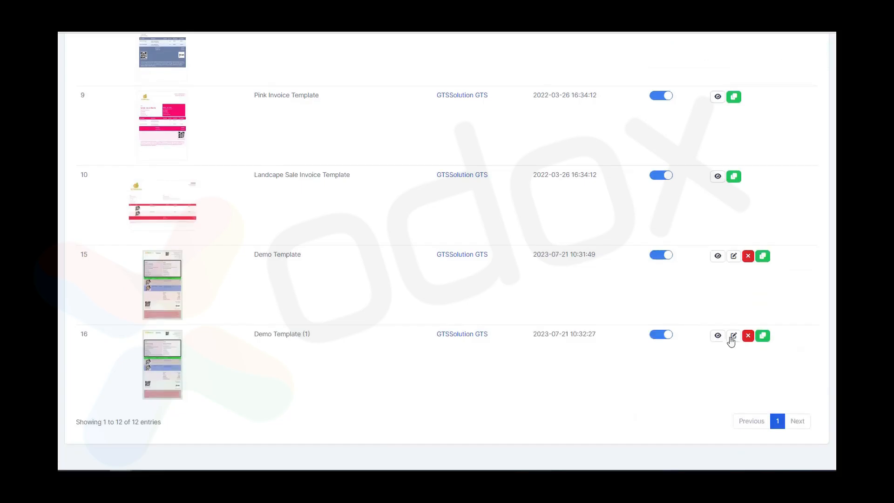